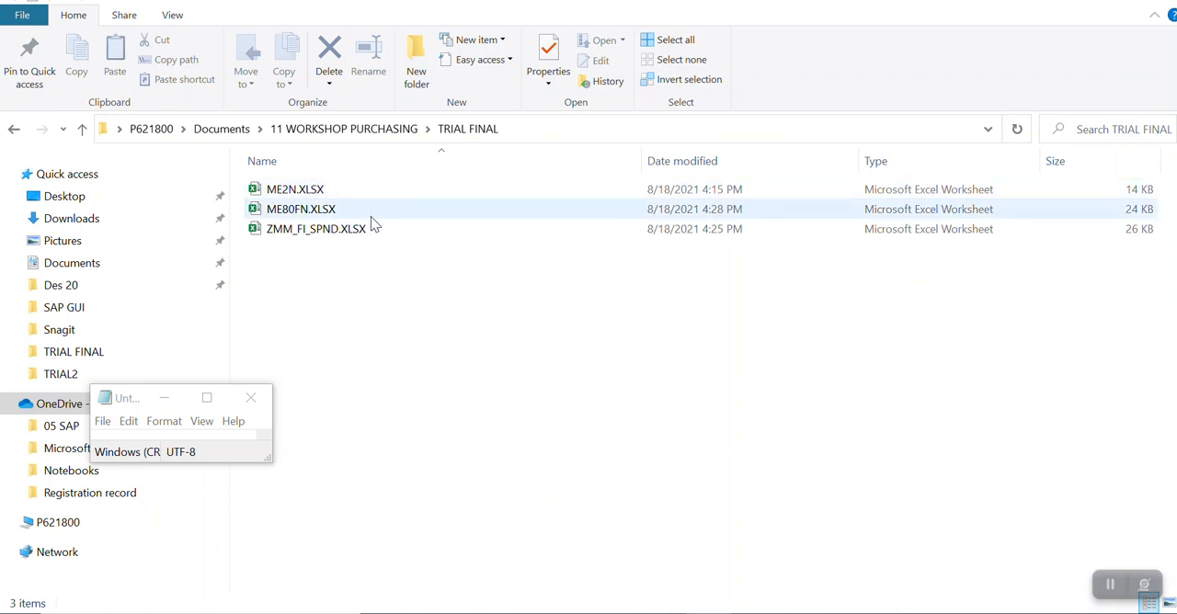
Step: Duplicate the ME2N.XLSX file within the TRIAL FINAL folder
click(282, 195)
right_click(283, 195)
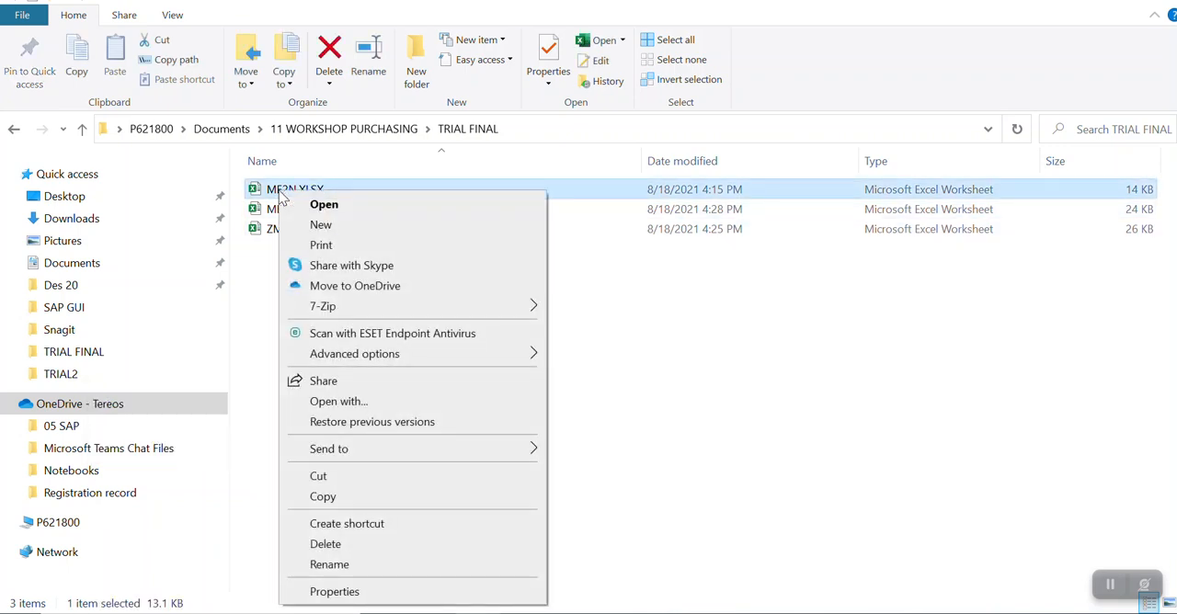
click(360, 505)
right_click(332, 388)
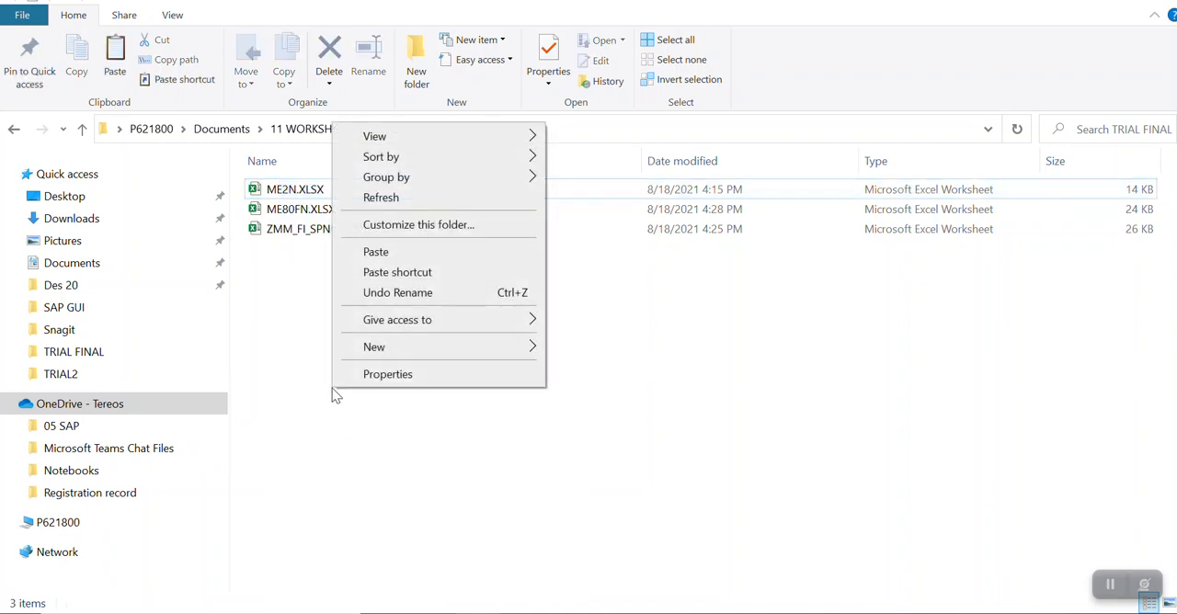
click(405, 254)
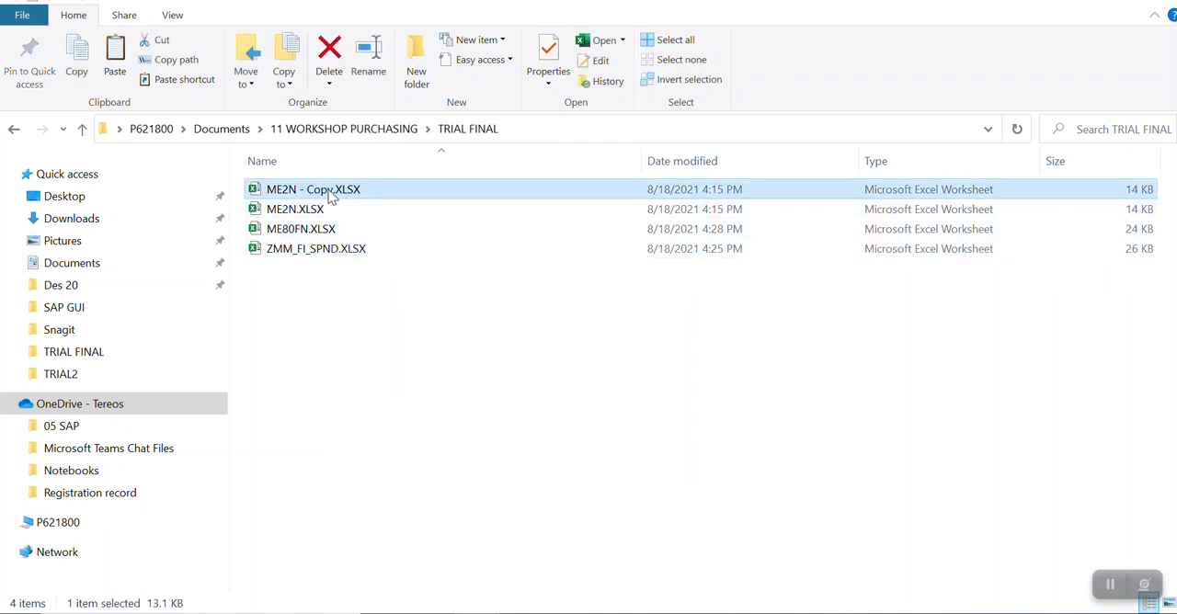
Step: Rename the copied ME2N file to KPI REPORT.XLSX
click(332, 194)
click(330, 190)
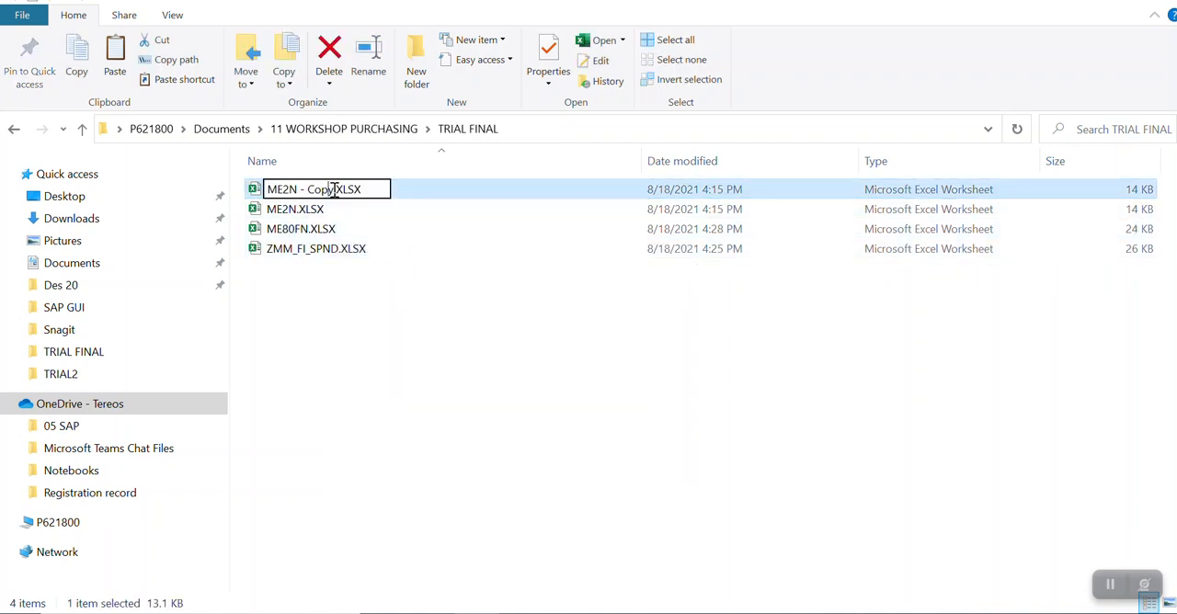
key(BackSpace)
key(BackSpace)
key(BackSpace)
key(BackSpace)
key(BackSpace)
key(BackSpace)
key(BackSpace)
key(BackSpace)
key(BackSpace)
key(BackSpace)
key(BackSpace)
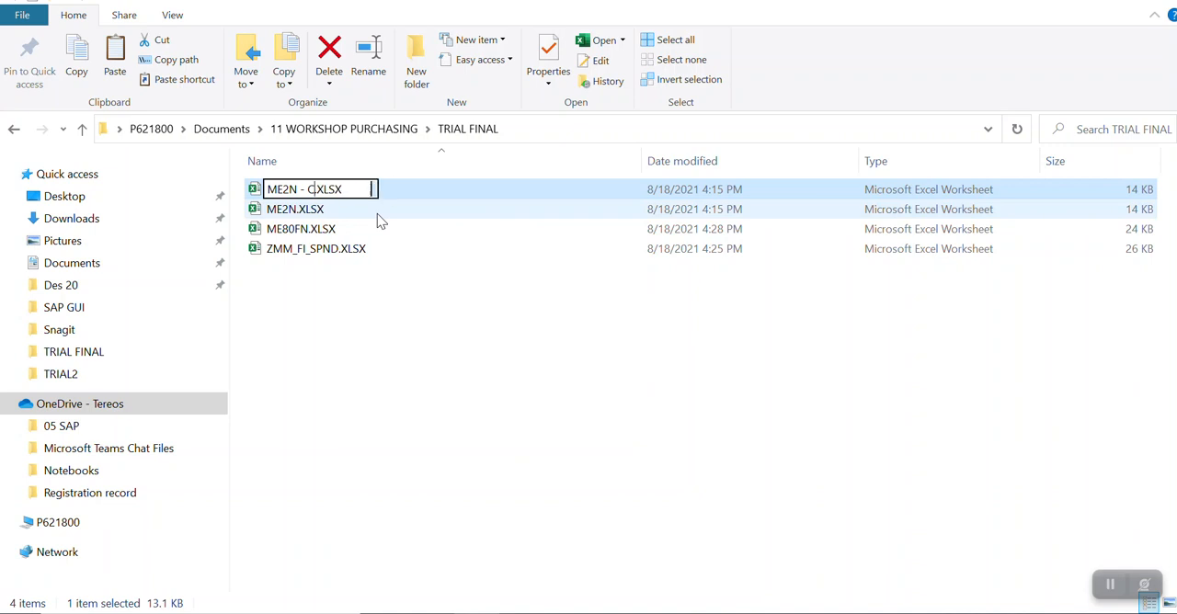
text(KPI R)
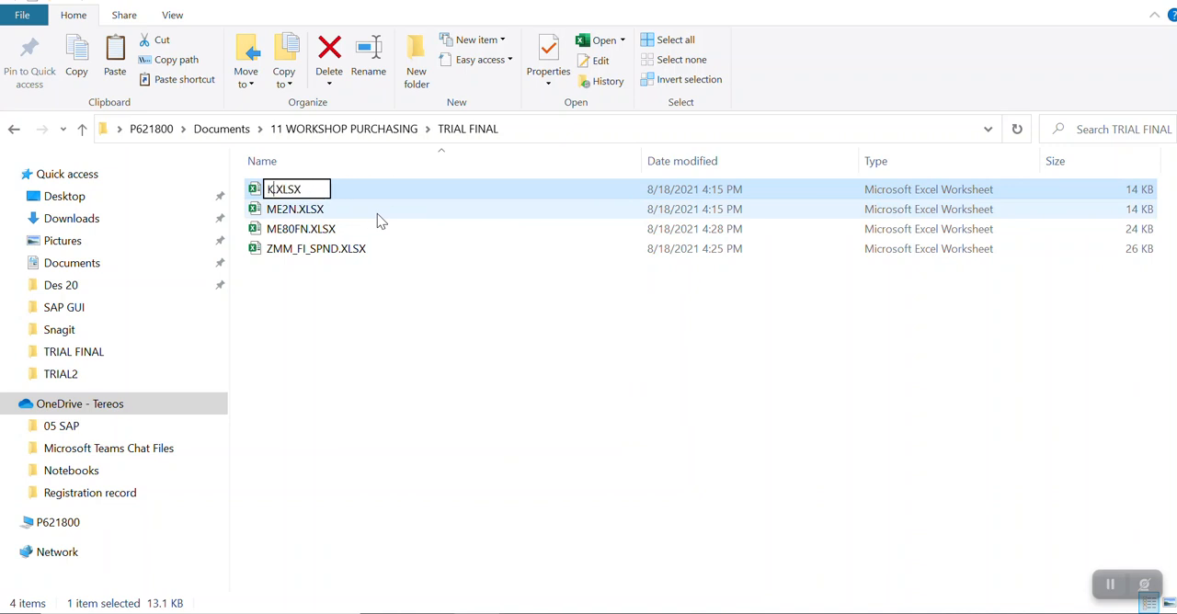
text(EPORT)
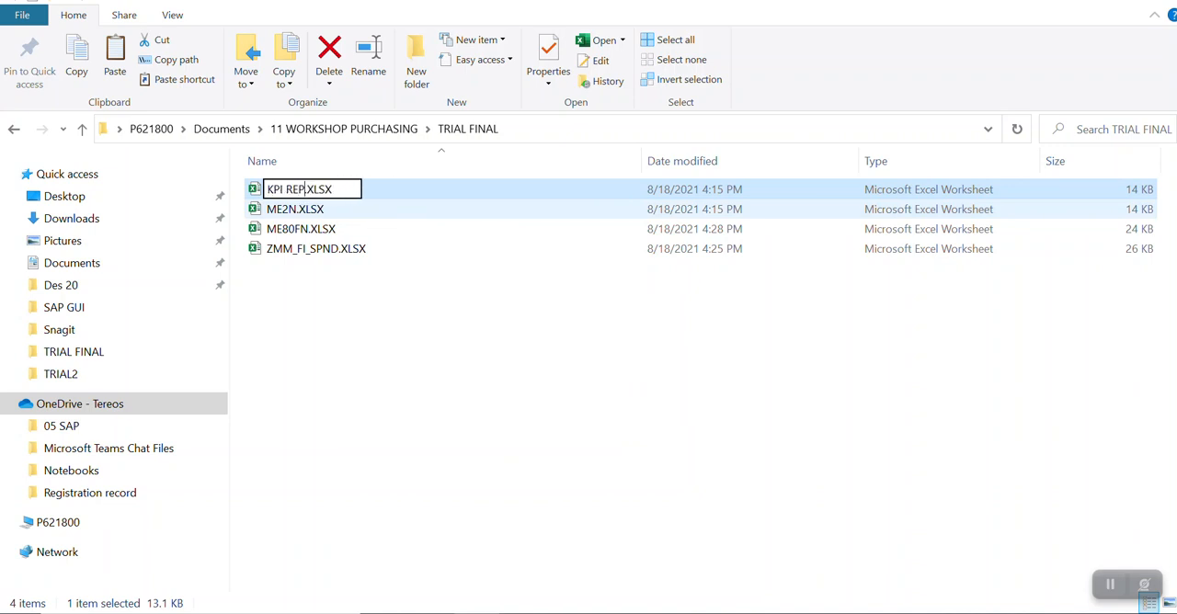
click(306, 302)
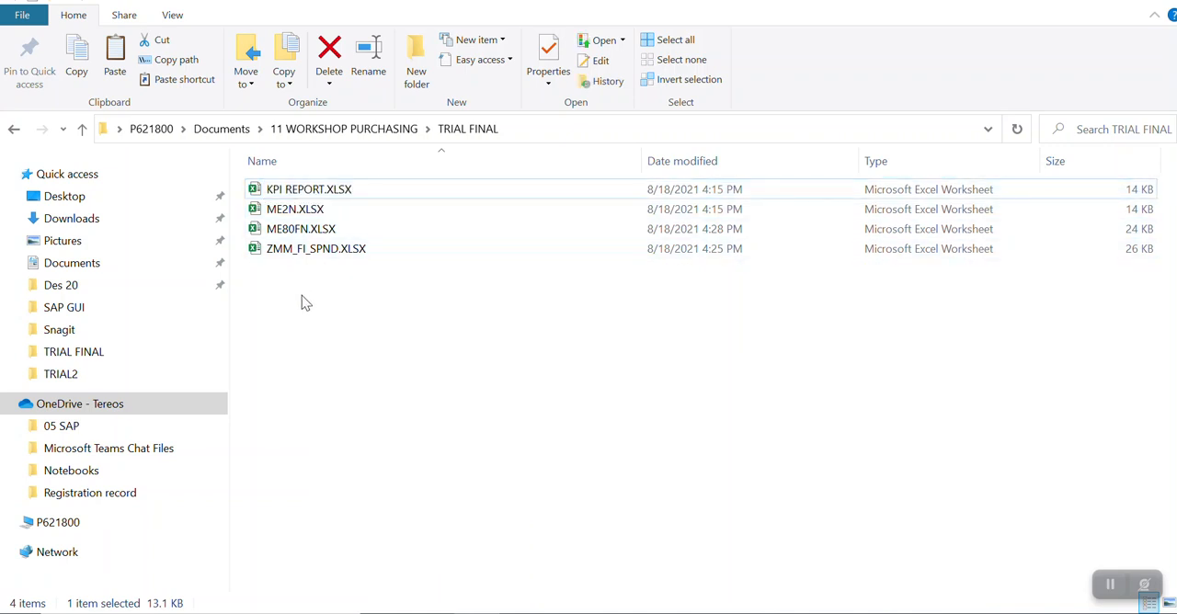
Step: Open KPI REPORT.XLSX and rename its Sheet1 to ME2N
double_click(309, 189)
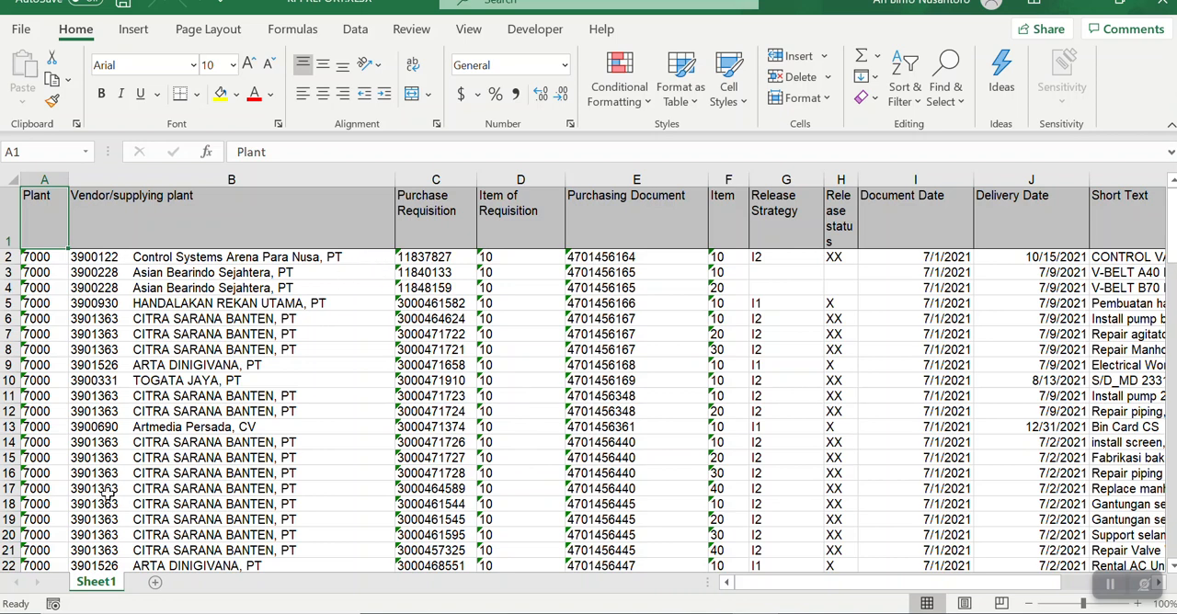
right_click(96, 583)
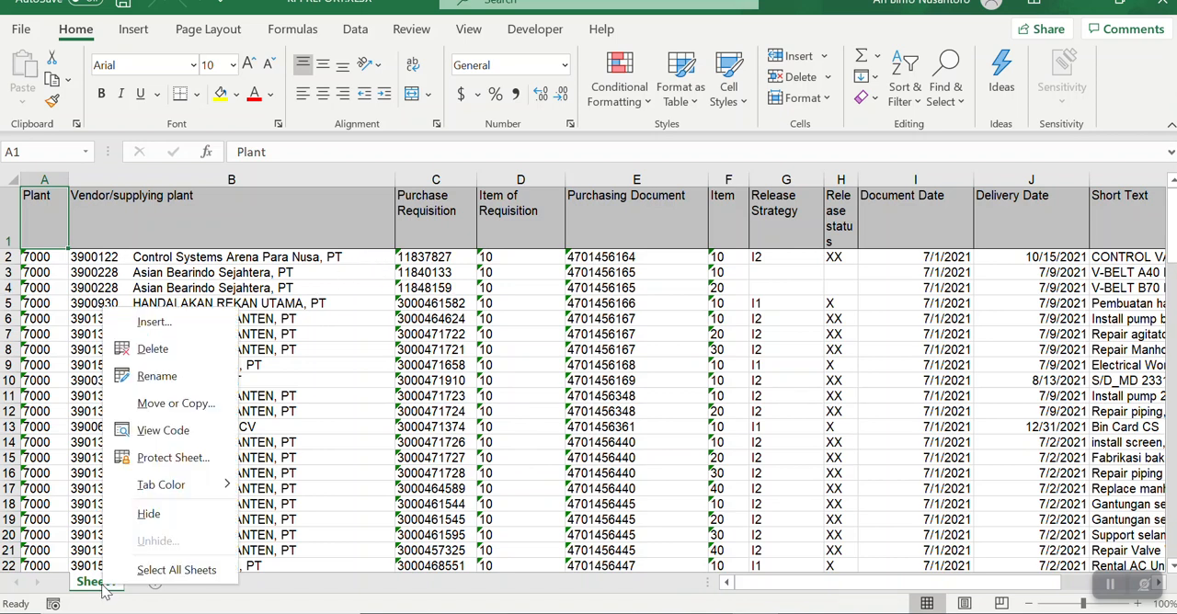
click(187, 380)
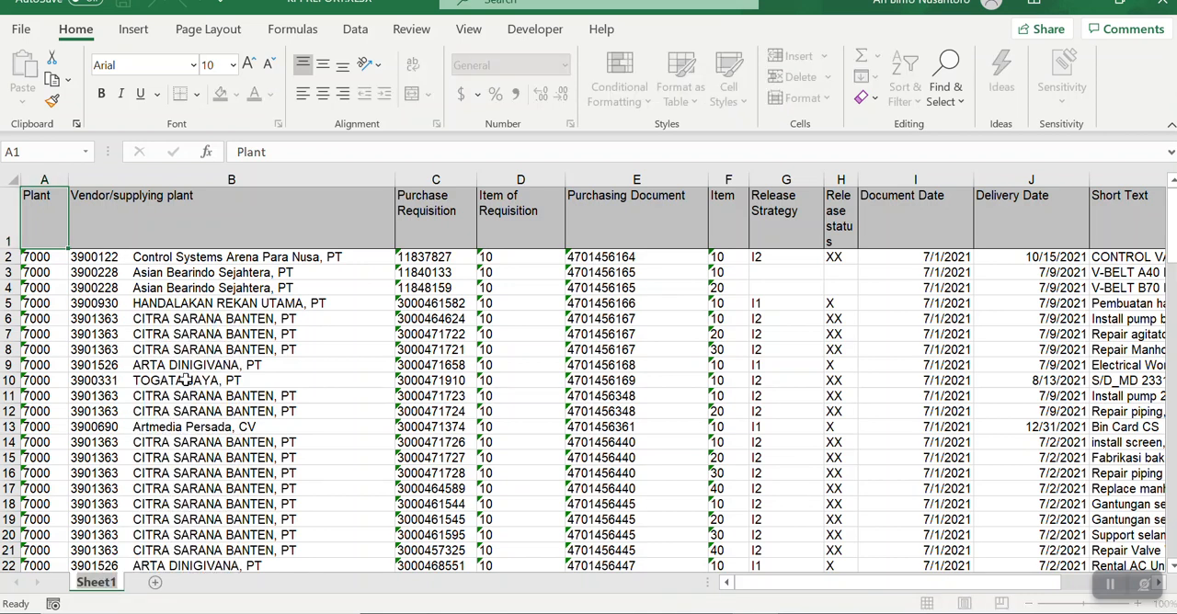
text(ME2N)
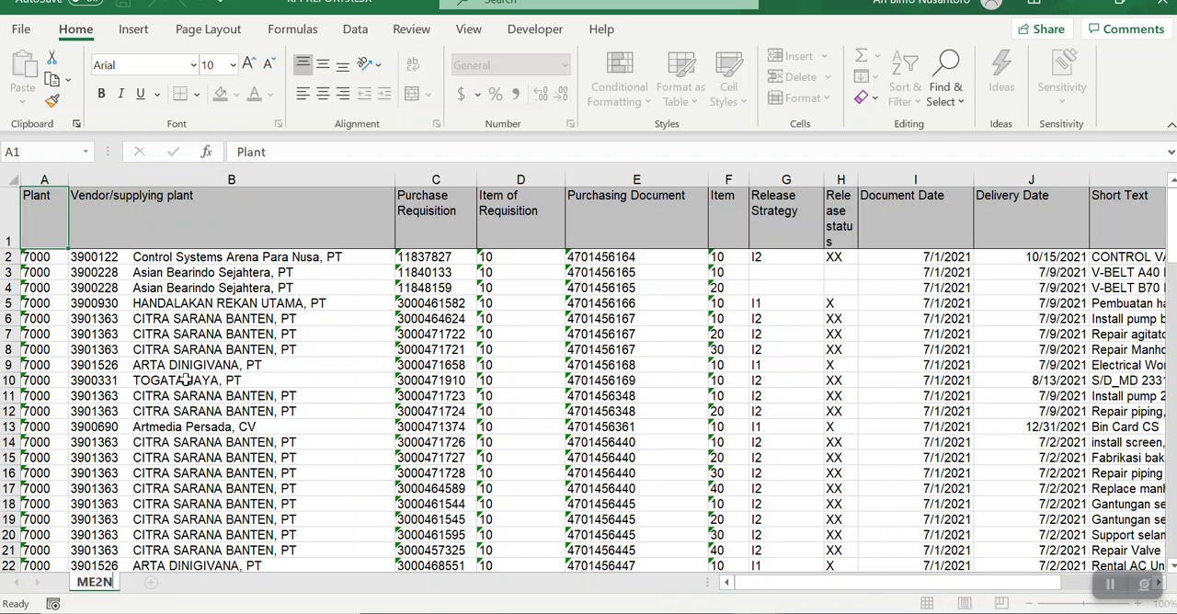
click(228, 425)
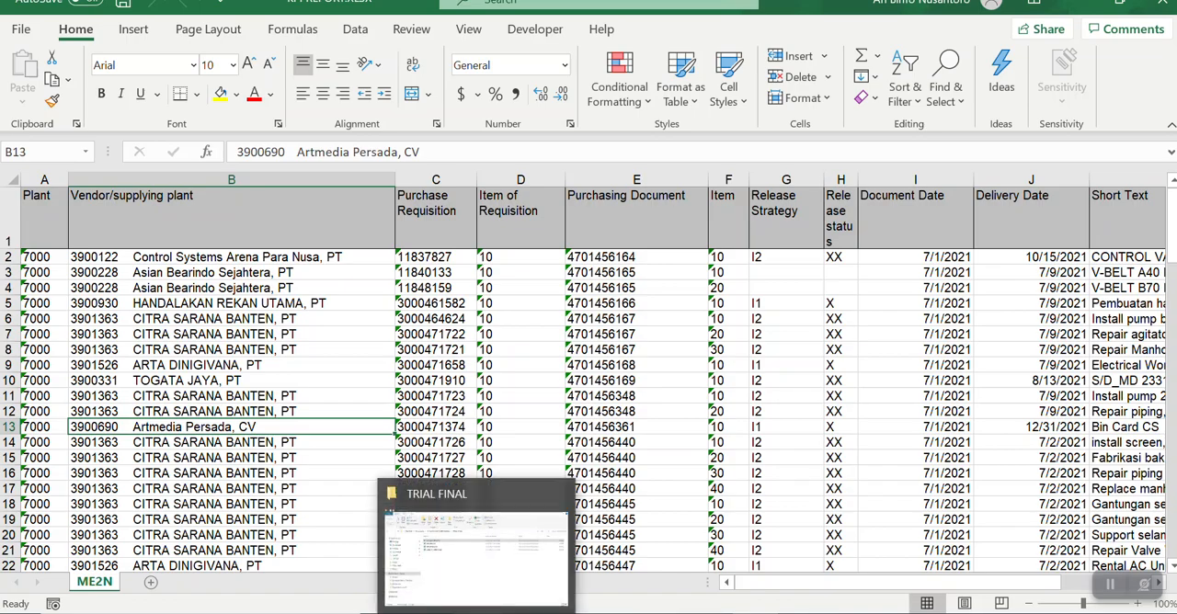
Step: Open ZMM_FI_SPND.XLSX from the TRIAL FINAL folder and copy its Sheet1 to the end of the KPI REPORT.XLSX workbook
click(477, 612)
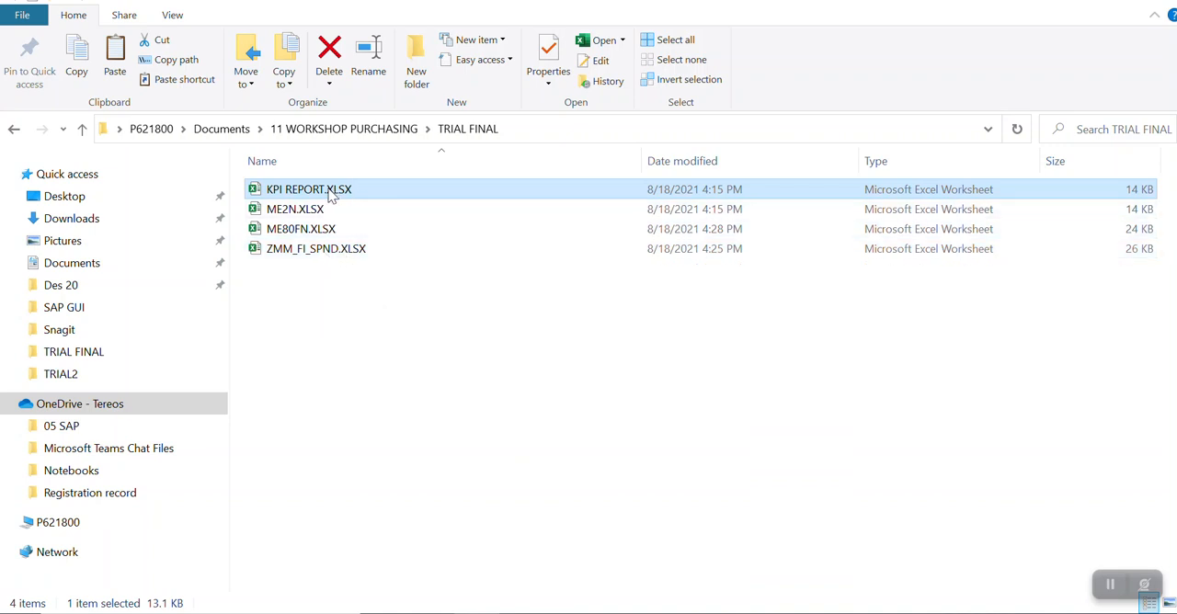
double_click(304, 257)
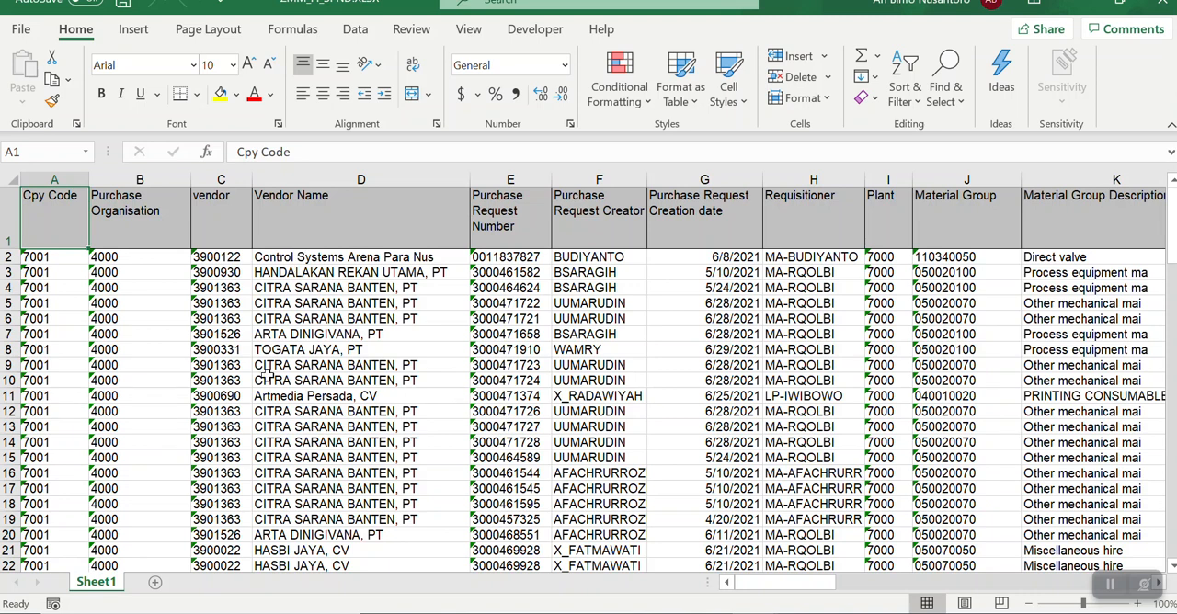
right_click(95, 585)
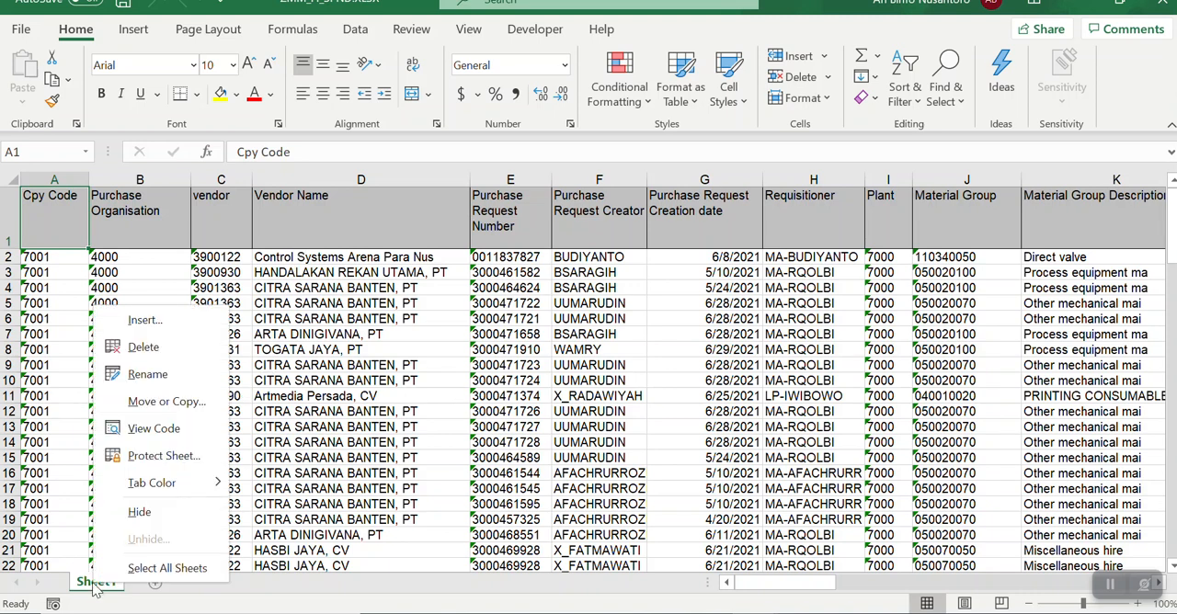
click(173, 408)
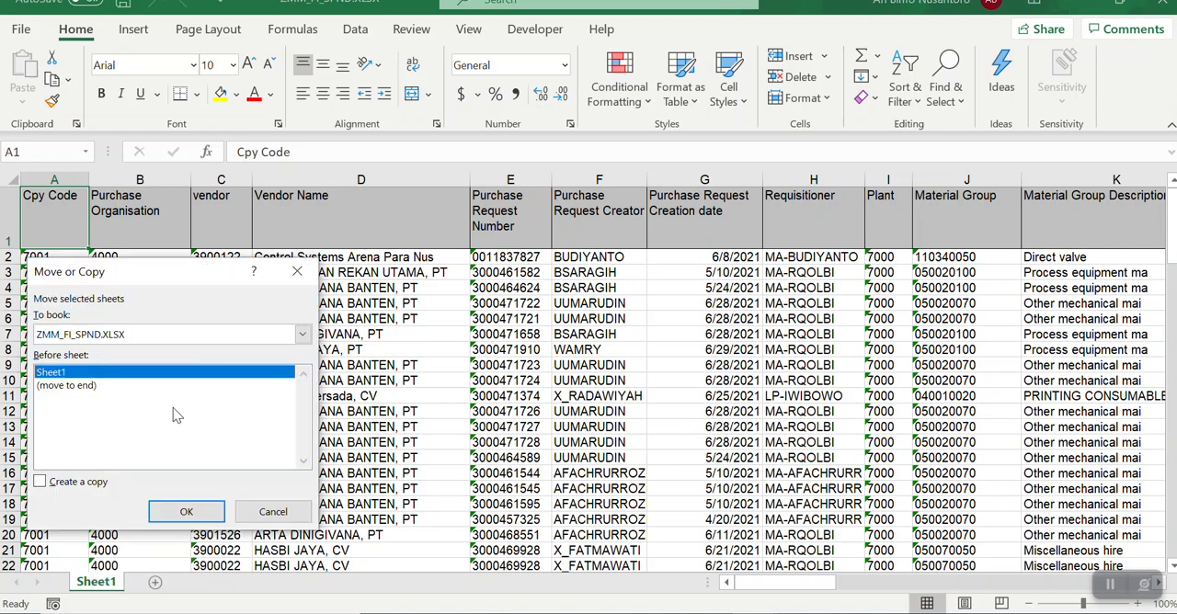
click(304, 335)
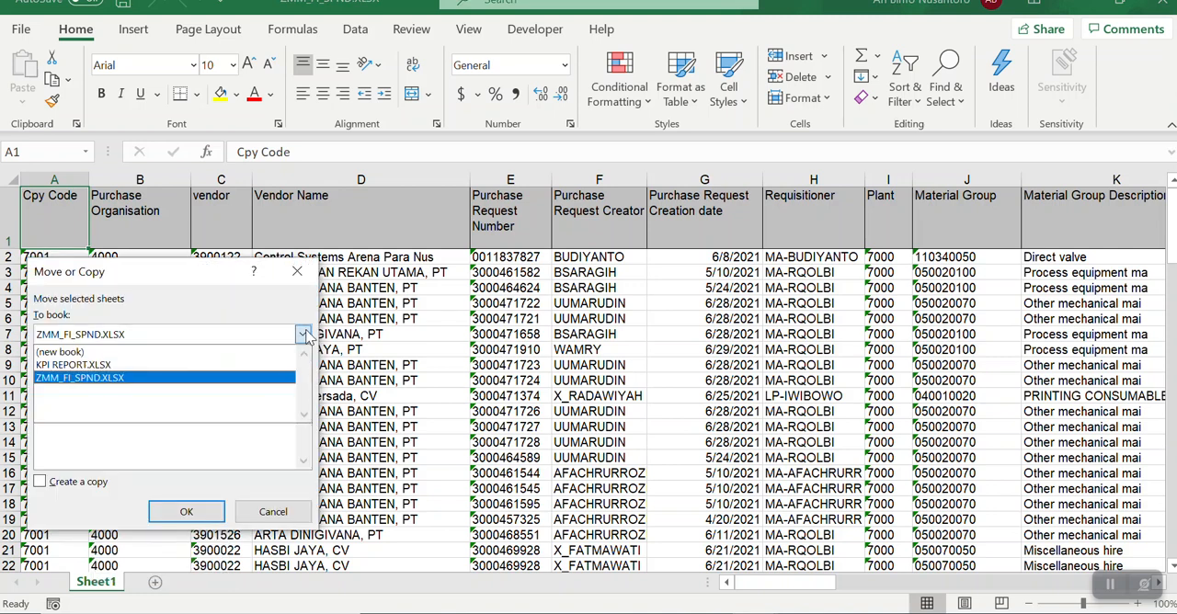
click(213, 365)
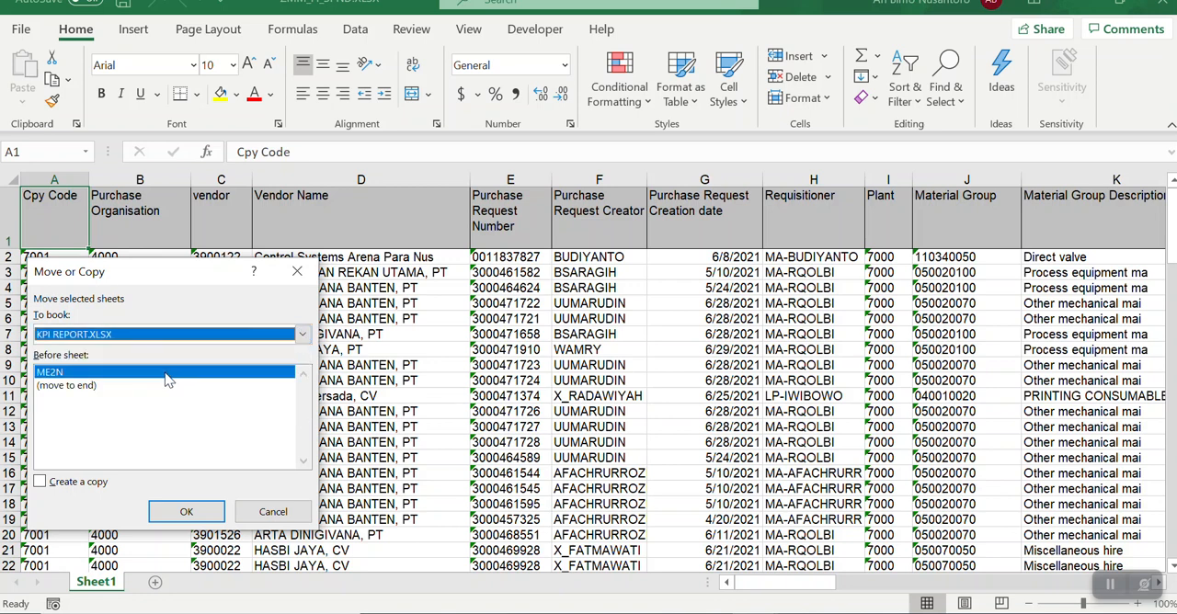
click(77, 389)
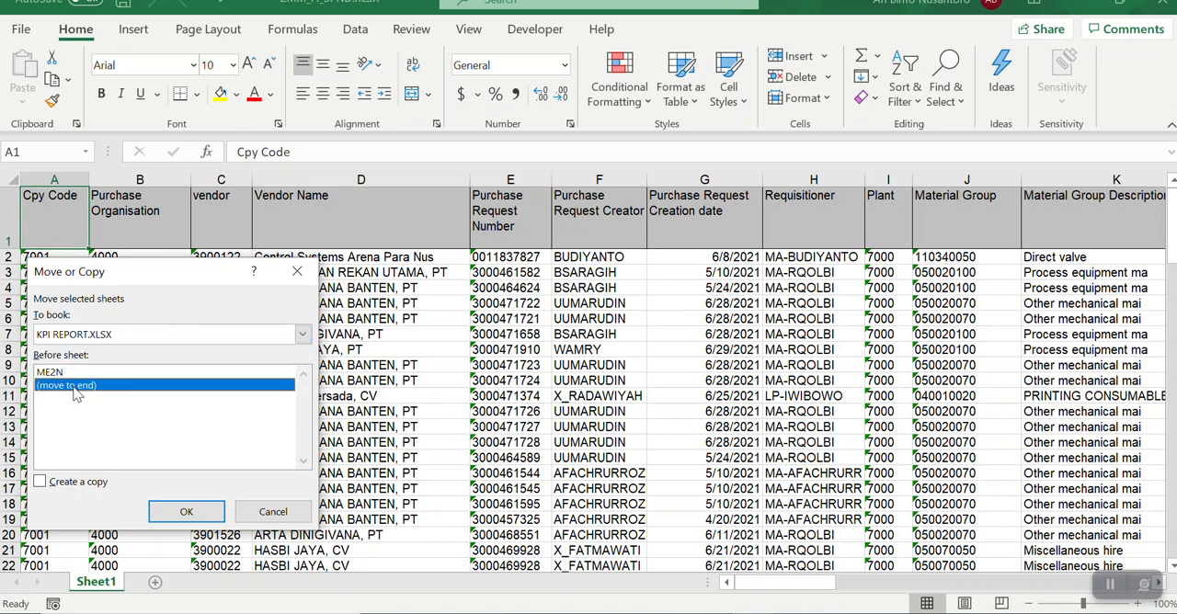
click(41, 485)
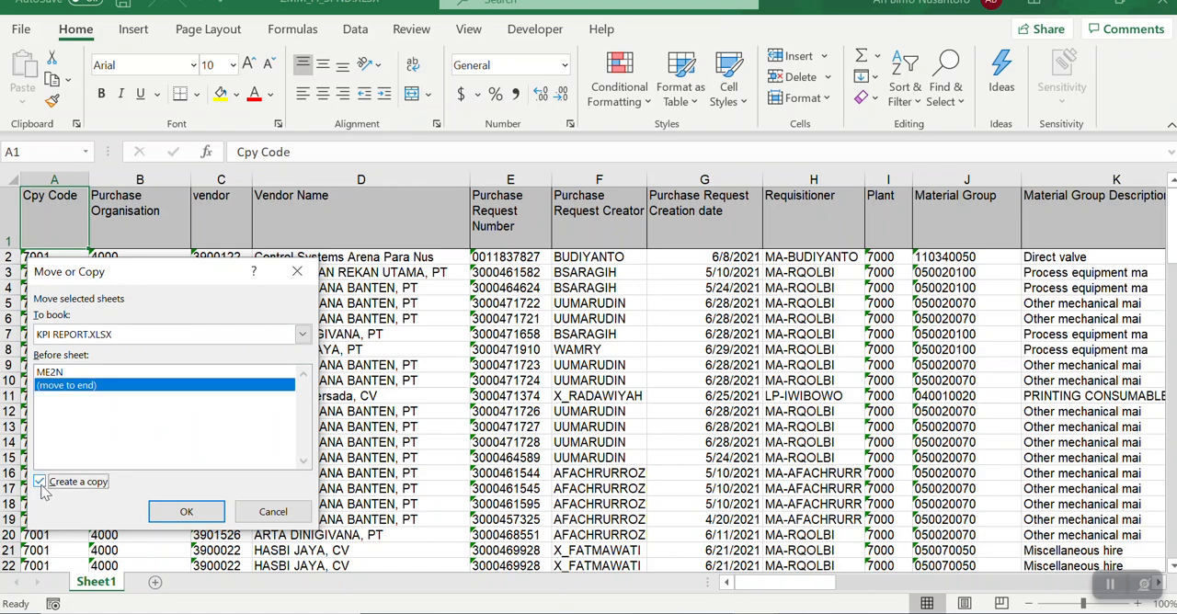
click(186, 513)
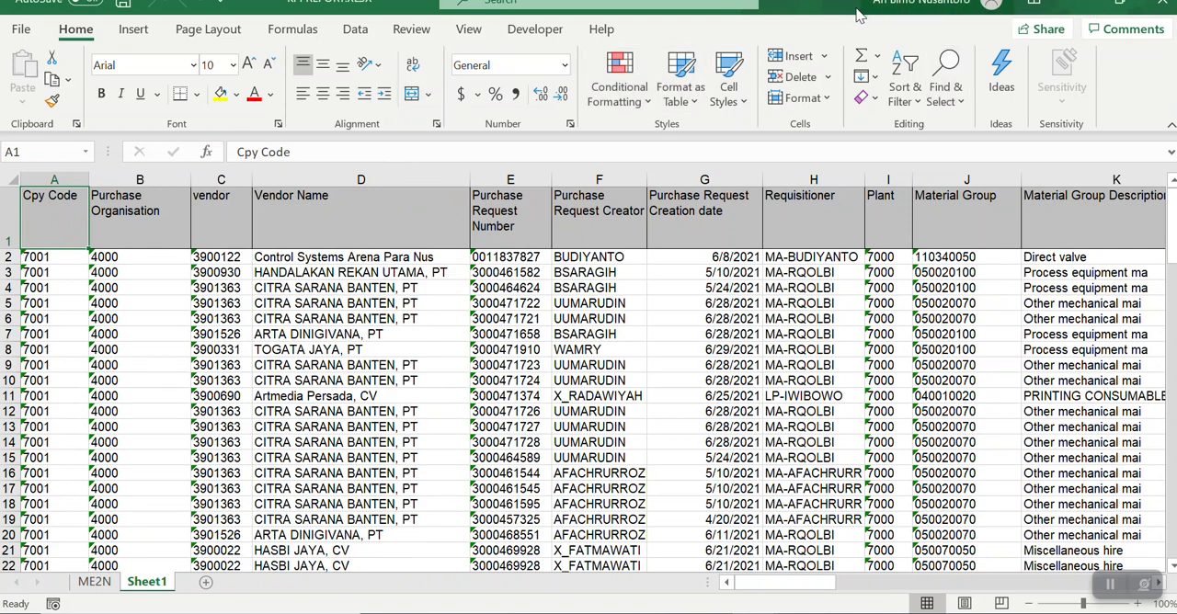
drag(876, 12, 636, 79)
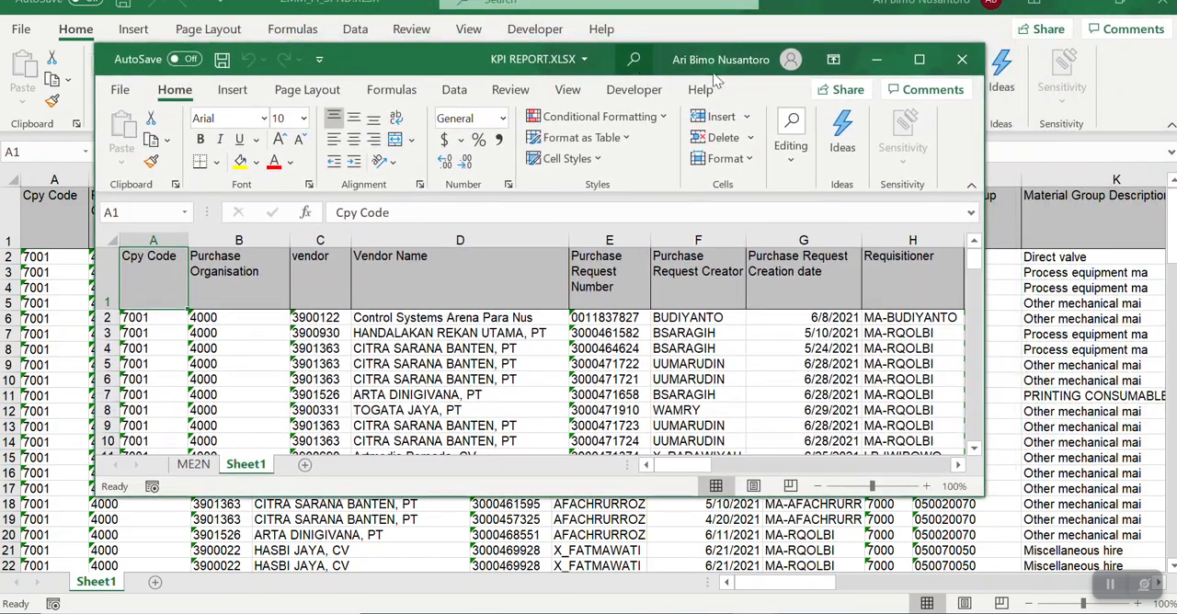
click(919, 61)
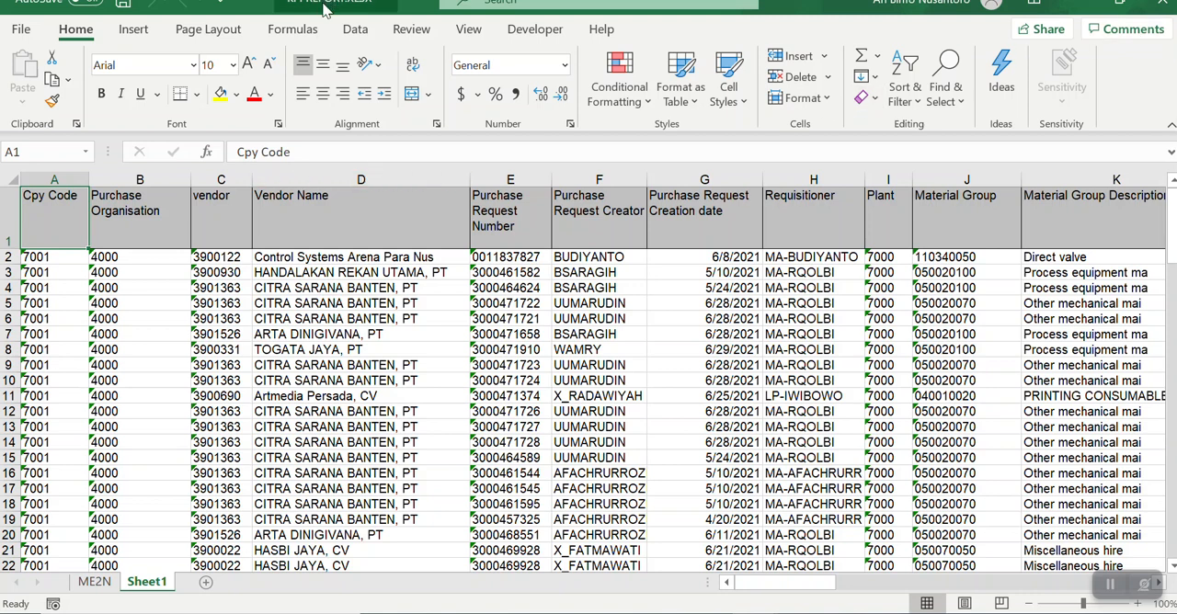
click(97, 585)
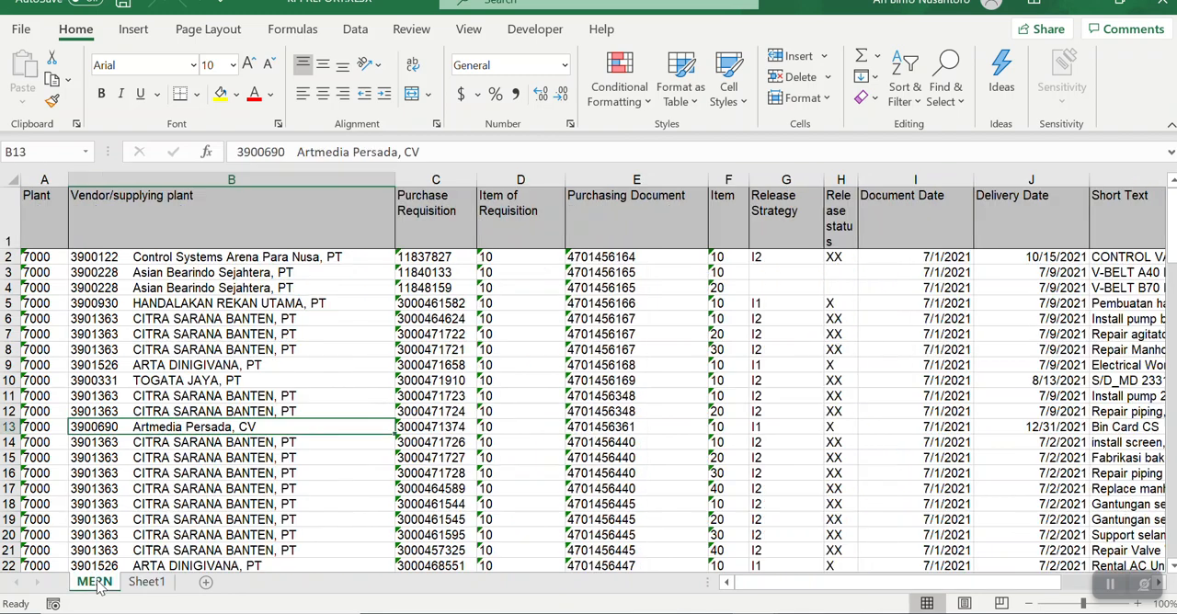
Step: Rename the copied Sheet1 in the KPI REPORT workbook to ZMM
click(147, 585)
right_click(151, 592)
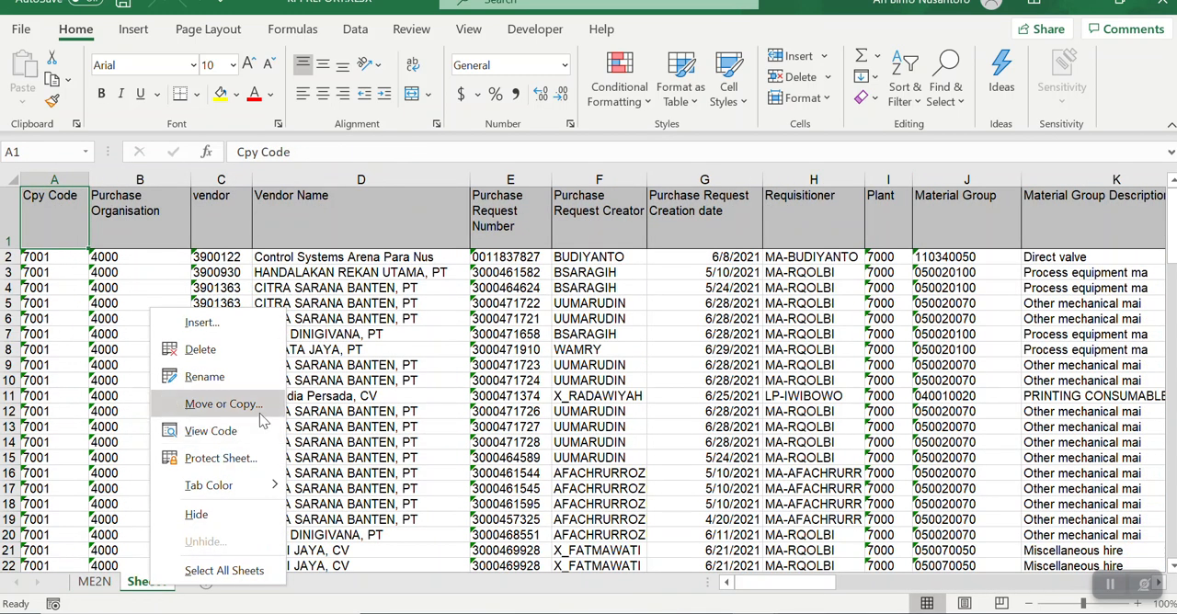
click(264, 379)
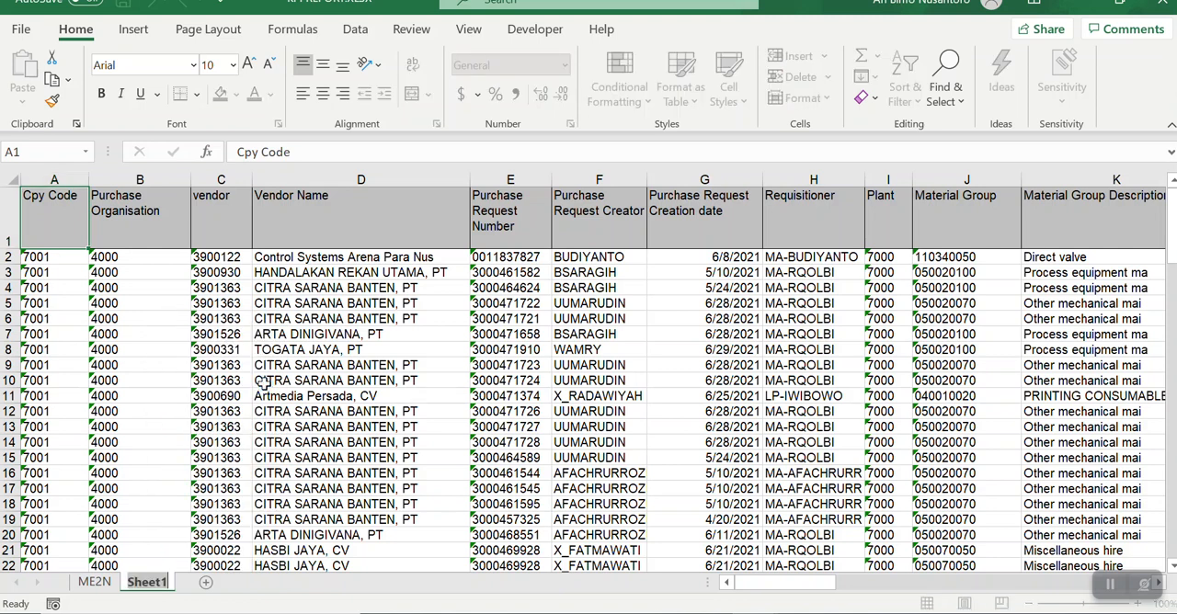
text(ZMM)
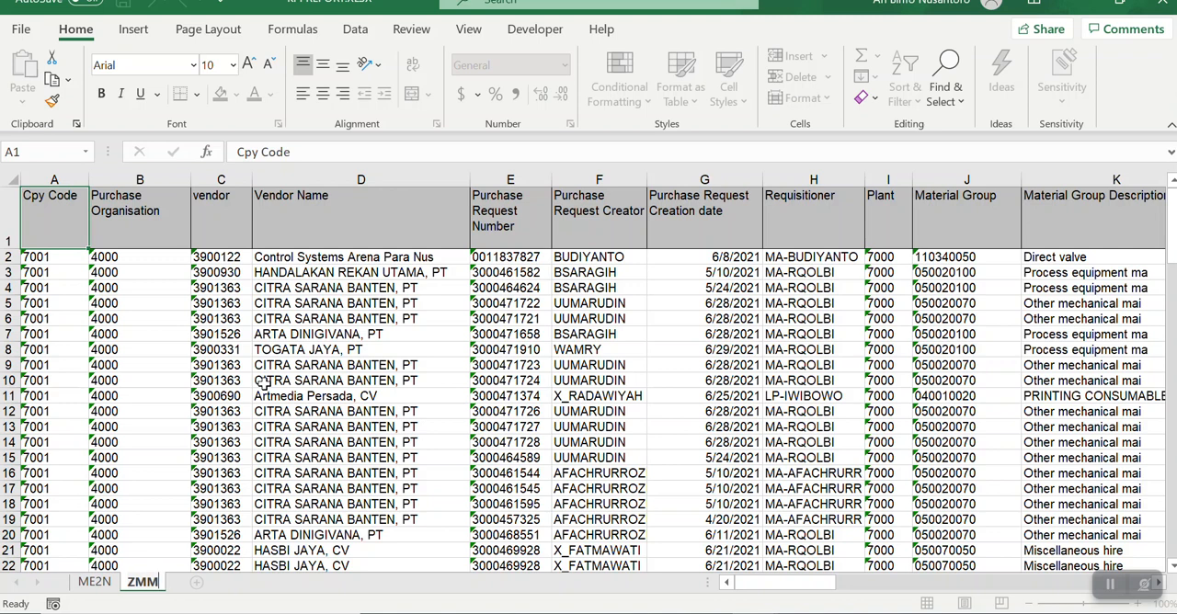
click(290, 471)
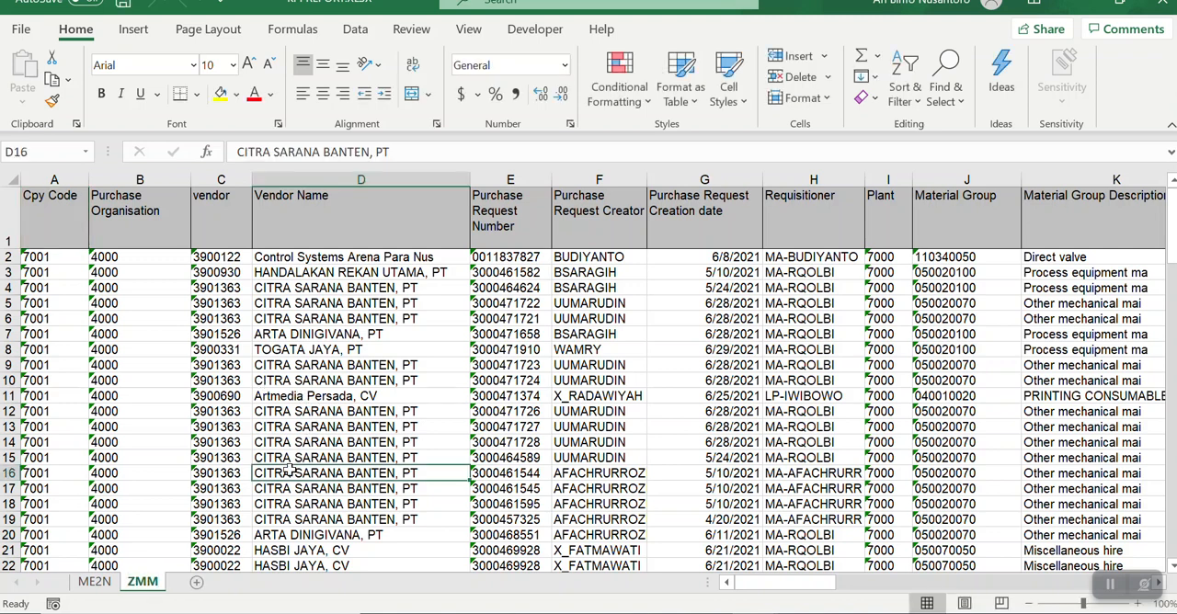
Step: Convert the full data range A1:N117 on the ME2N sheet into a table with headers
click(95, 582)
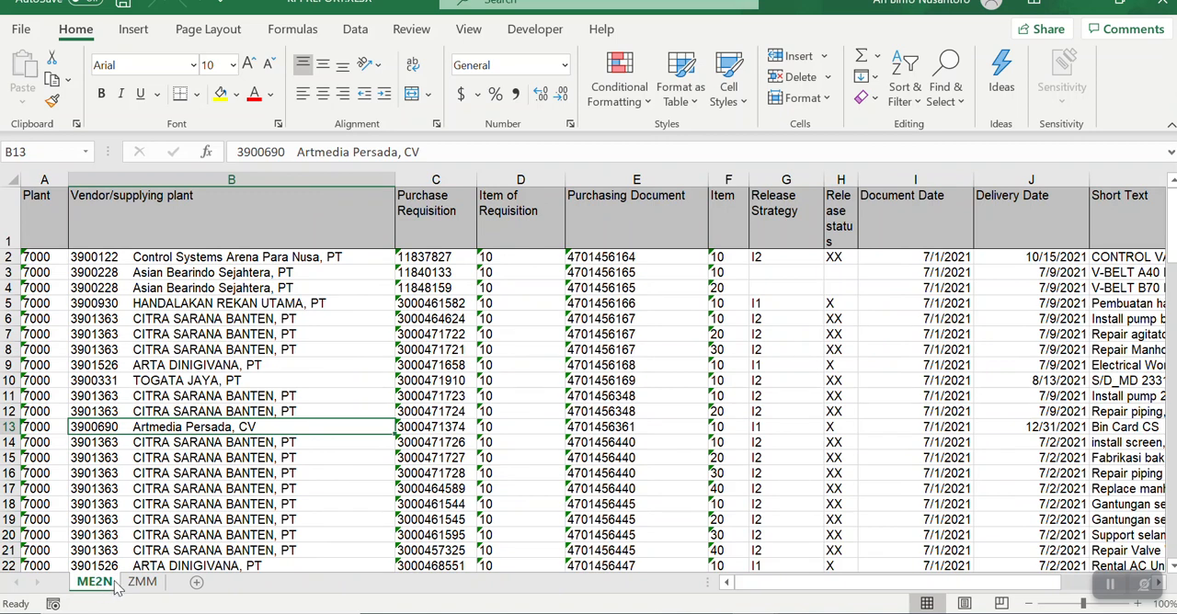
click(251, 523)
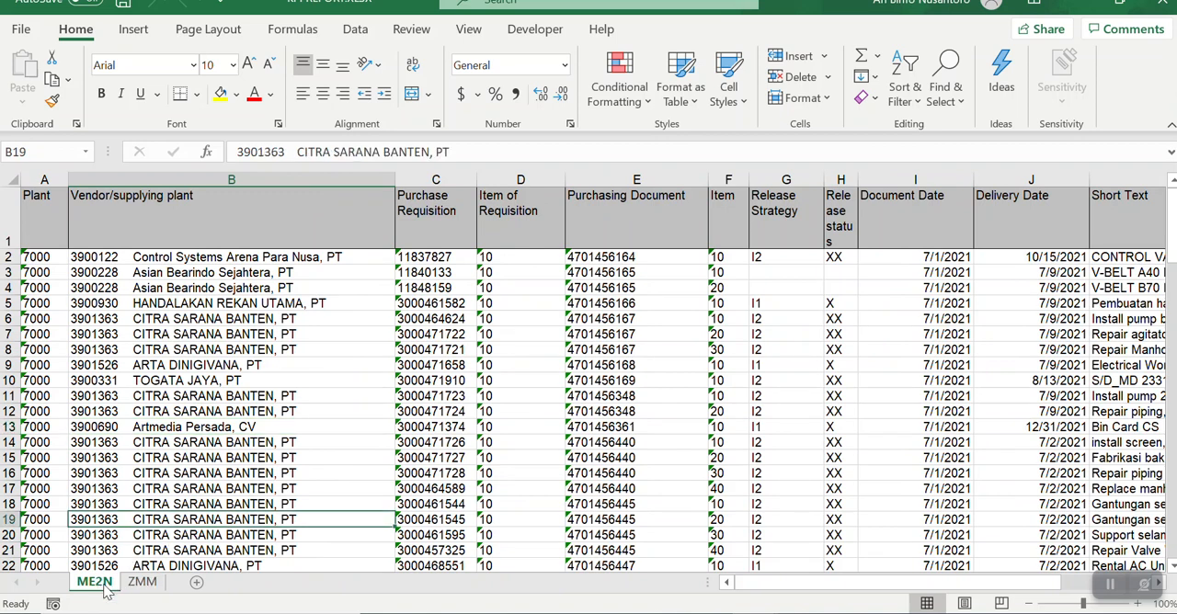
click(248, 462)
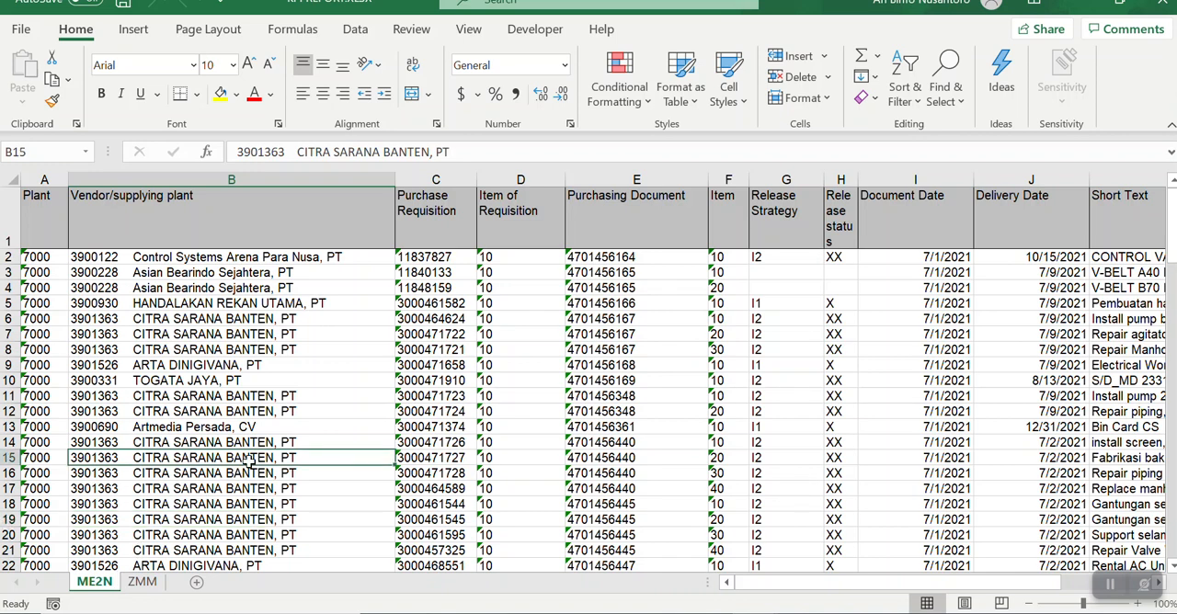
key(ctrl+a)
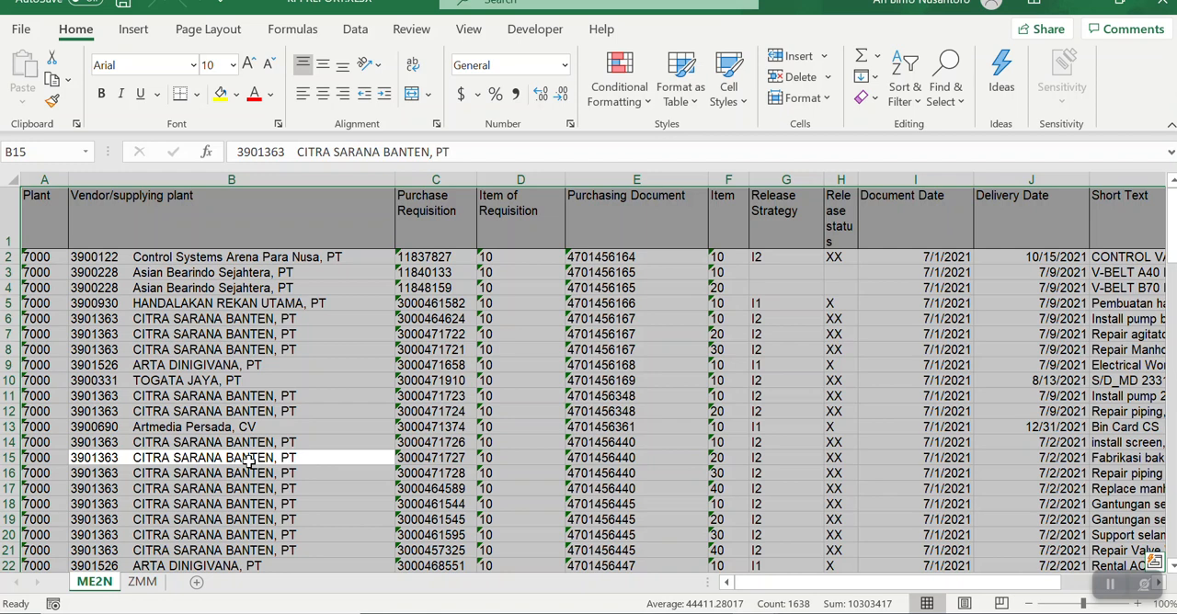
key(ctrl+t)
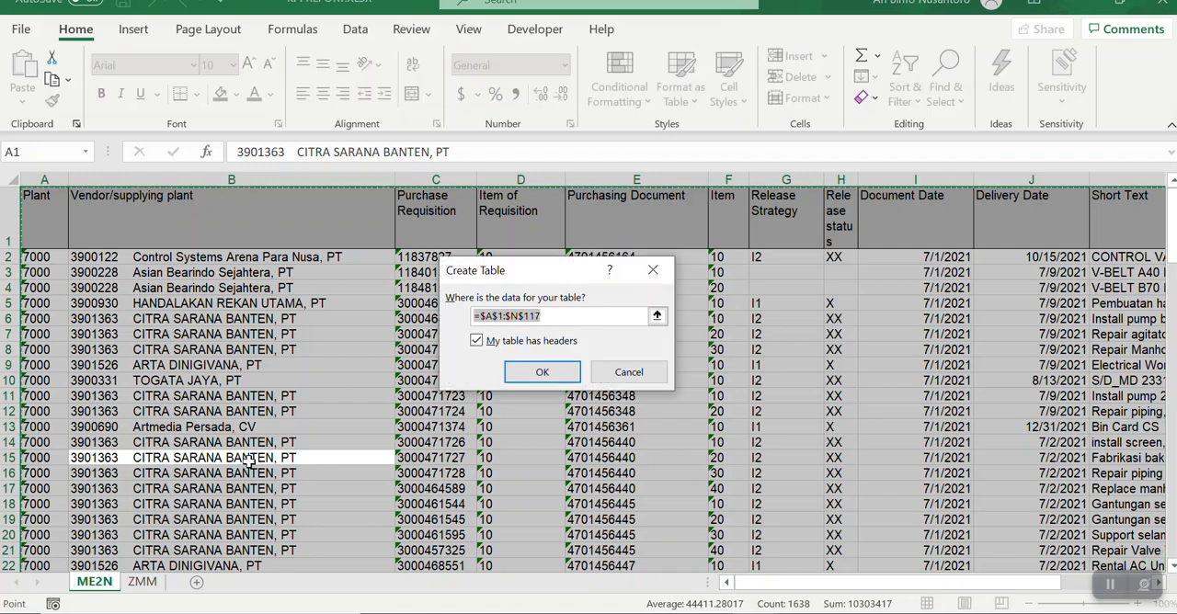
click(542, 372)
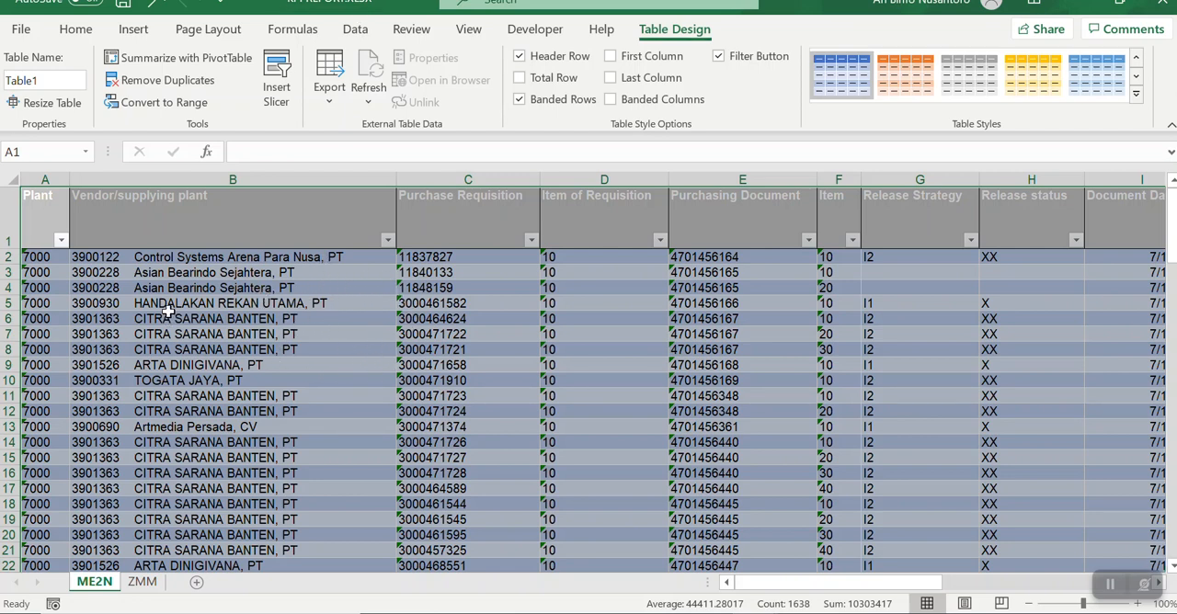
Step: Create a Power Query query from the ME2N sheet's table and name it ME2N
click(355, 34)
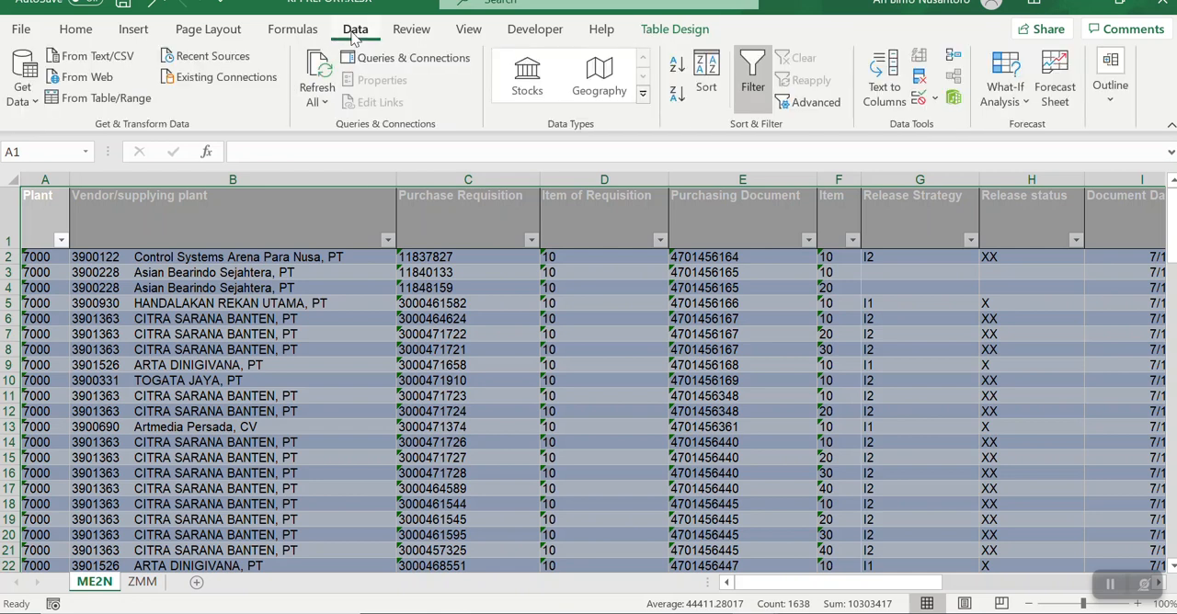
click(107, 98)
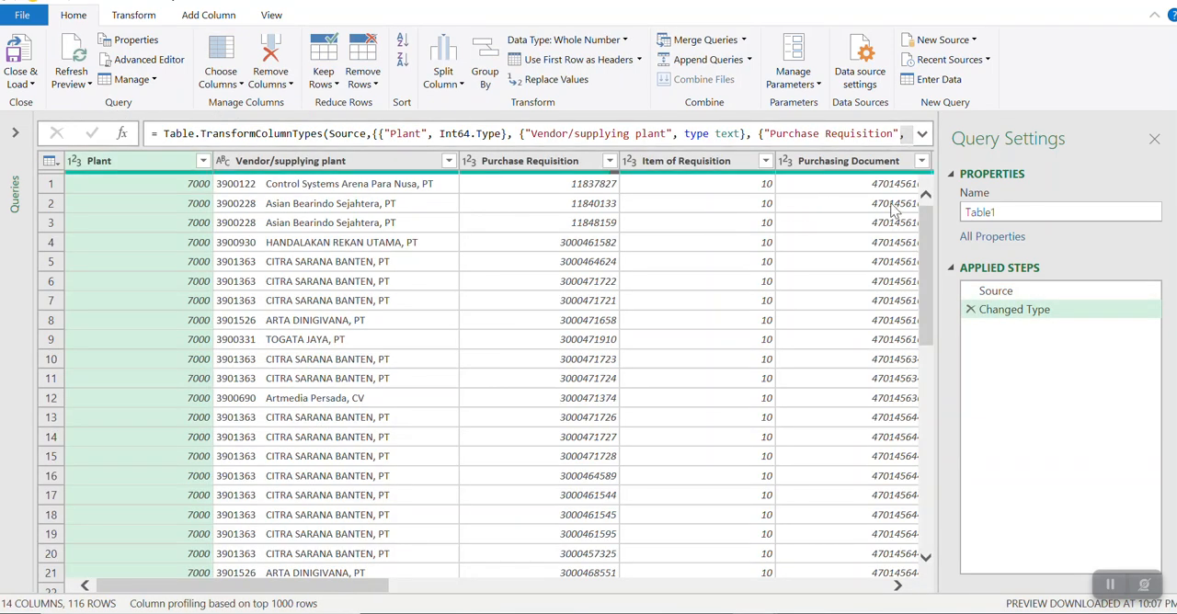
click(1016, 212)
key(BackSpace)
key(BackSpace)
key(BackSpace)
key(BackSpace)
key(BackSpace)
key(BackSpace)
text(ME2N)
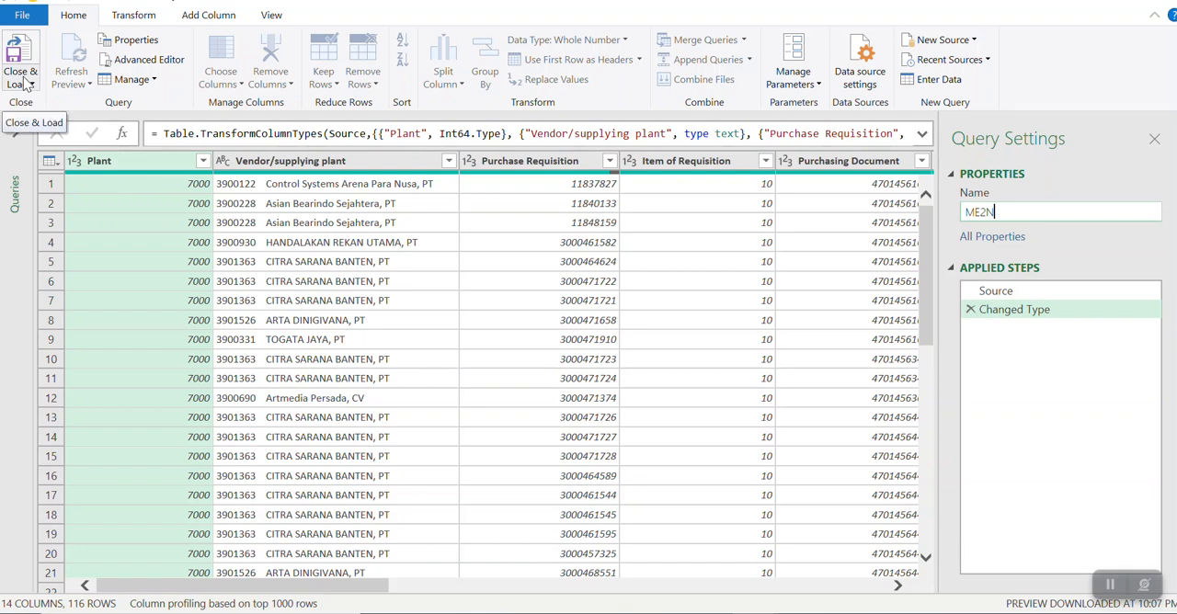
Step: Close the query editor and load the ME2N query to its default destination, a new worksheet
click(26, 82)
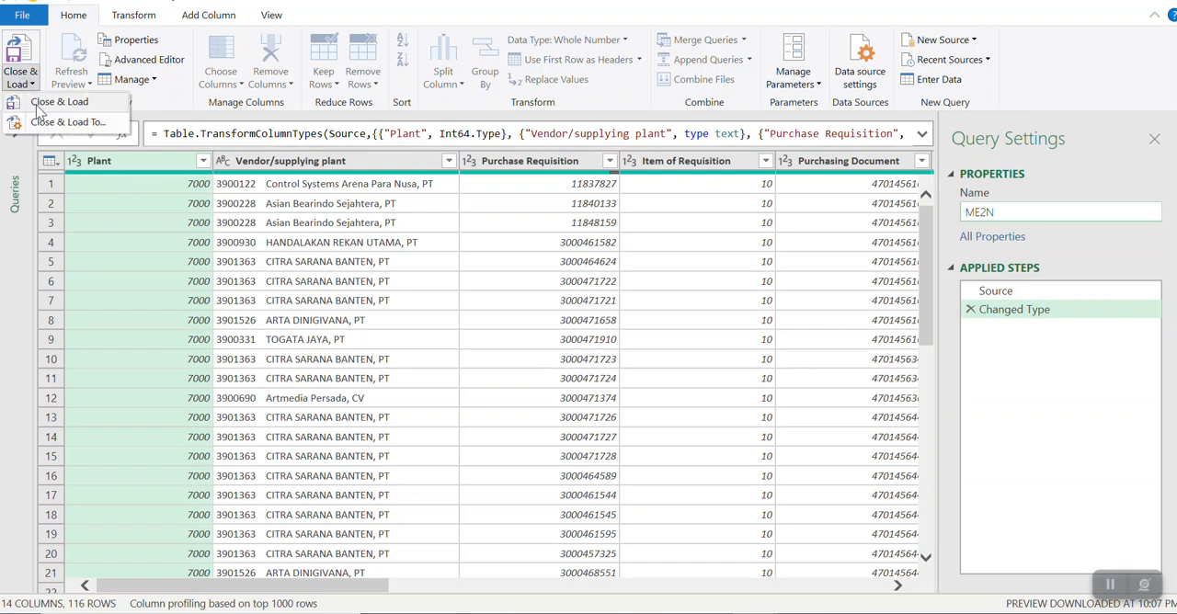
click(38, 105)
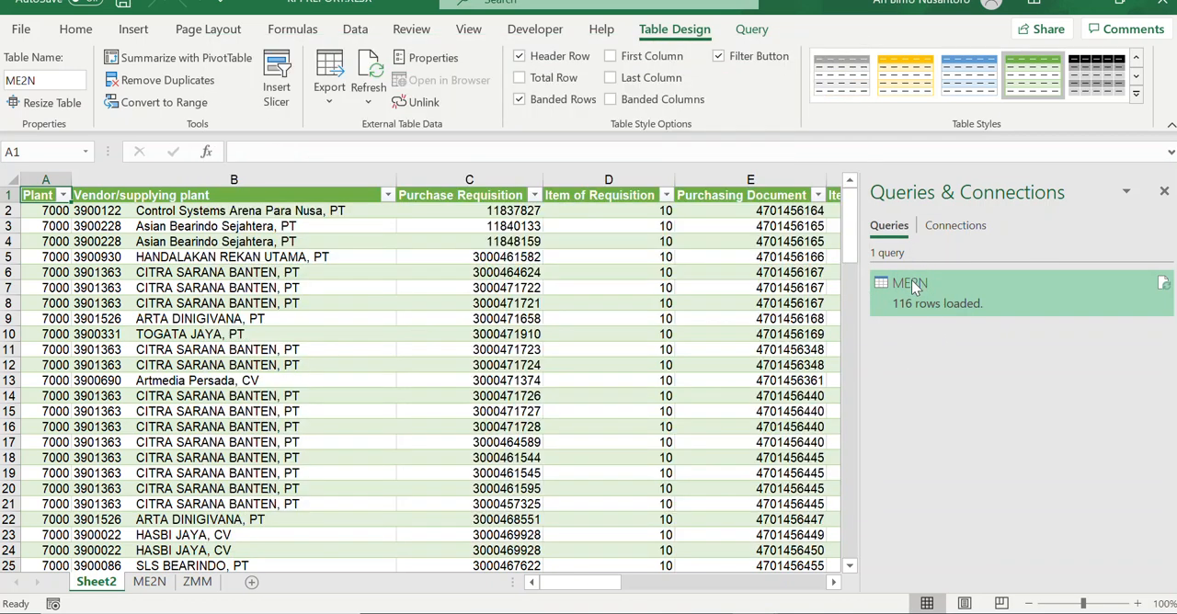
mouse_move(924, 316)
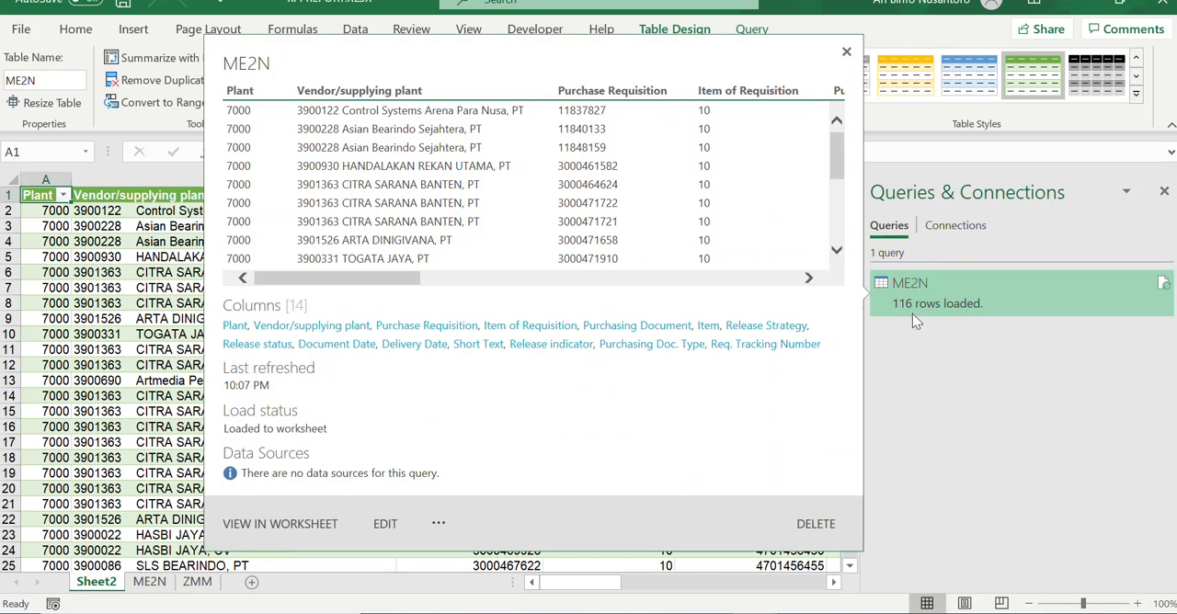
click(160, 471)
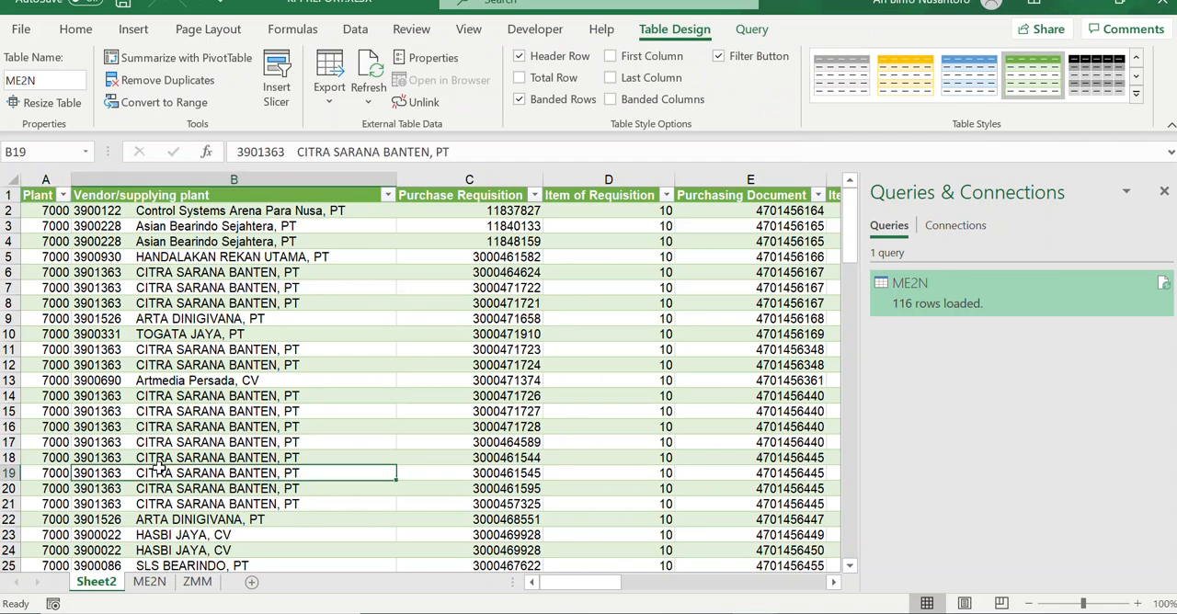
Step: Convert the full data range A1:AO116 on the ZMM sheet into a table with headers
click(197, 582)
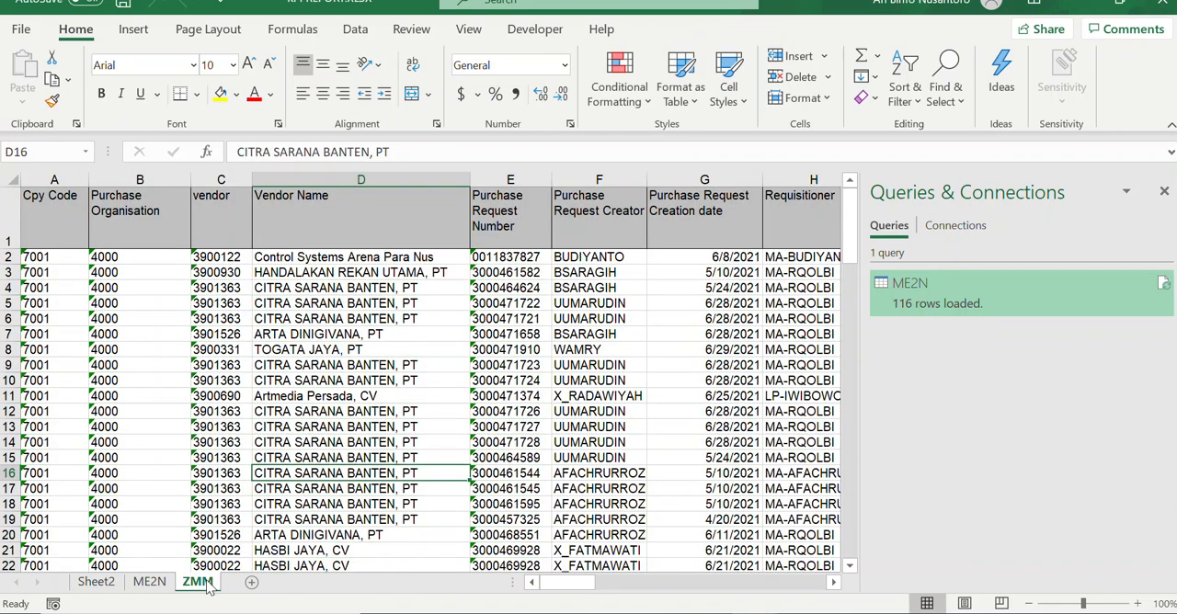
click(303, 520)
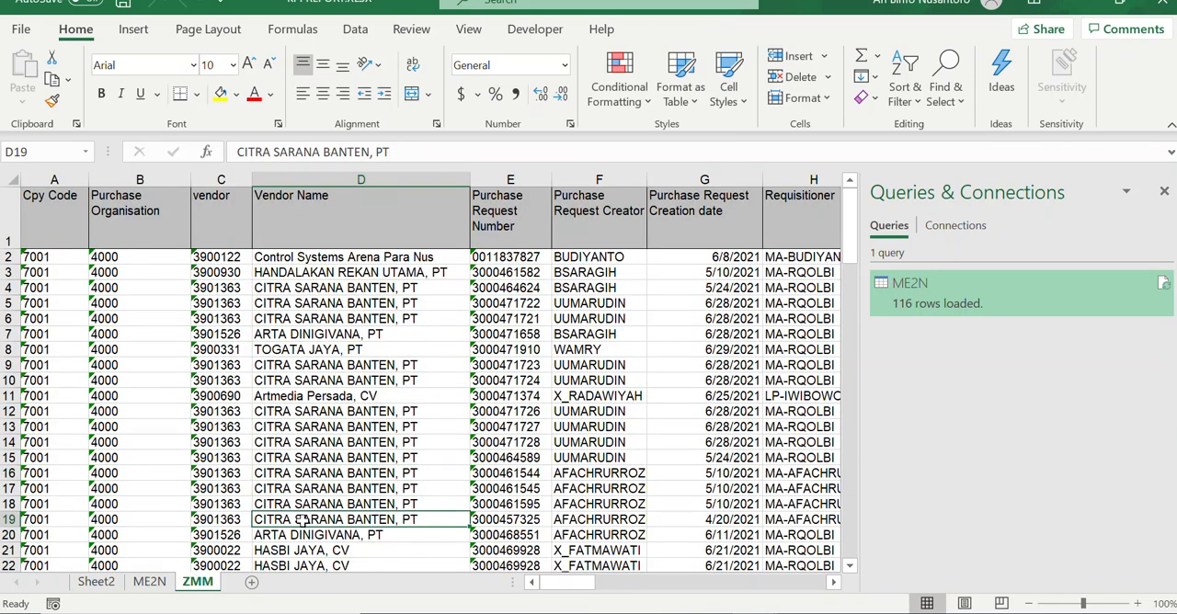
click(275, 426)
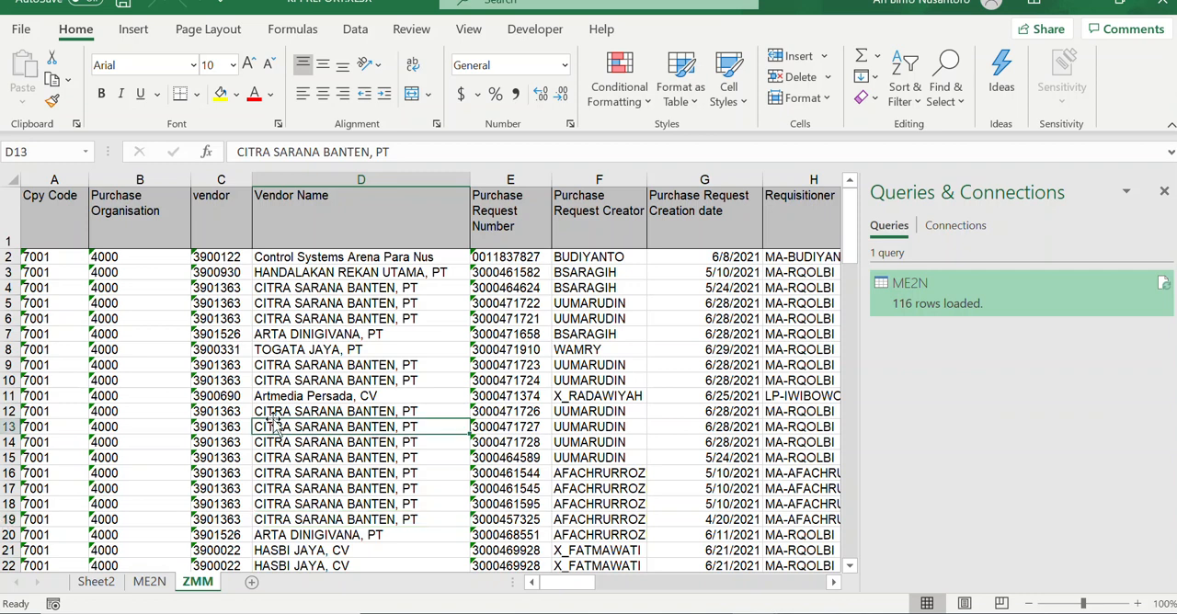
key(ctrl+a)
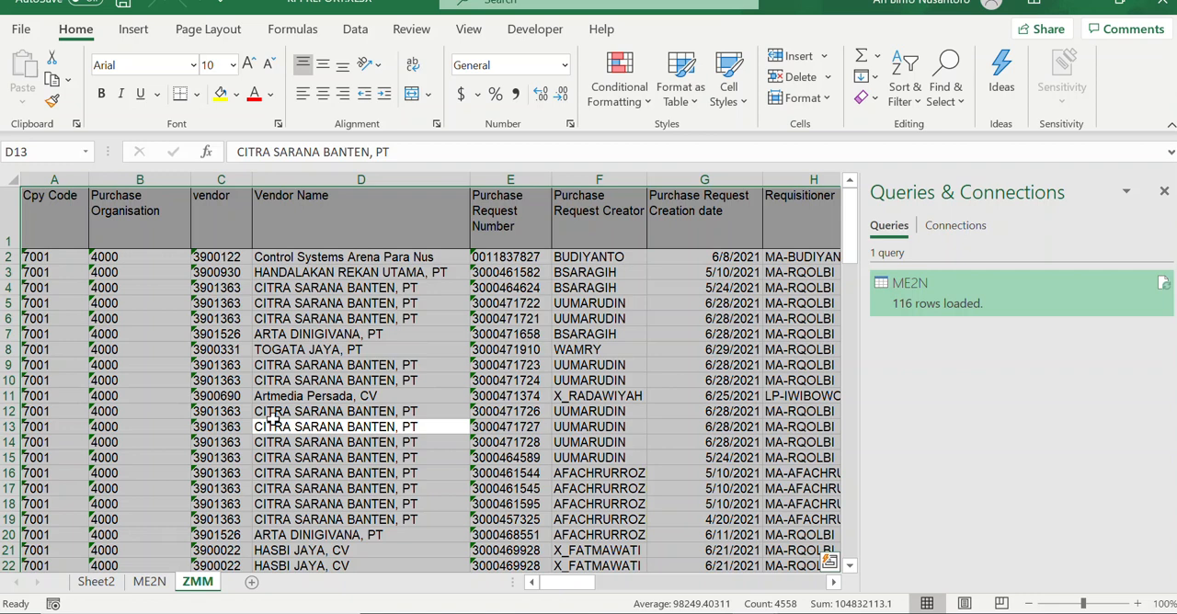
key(ctrl+t)
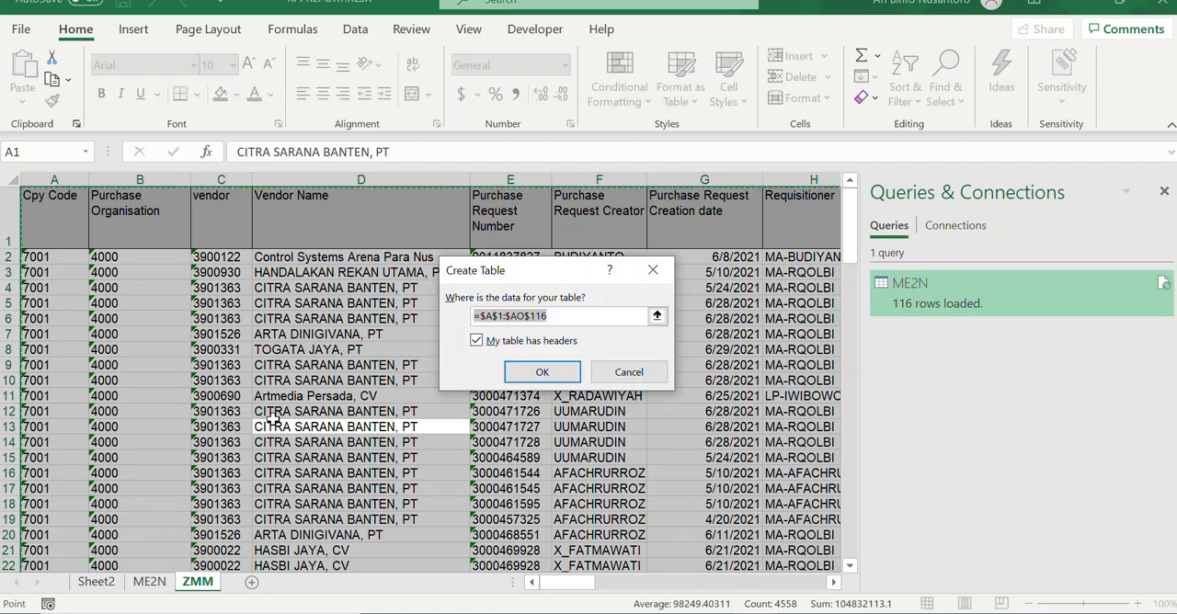
click(552, 377)
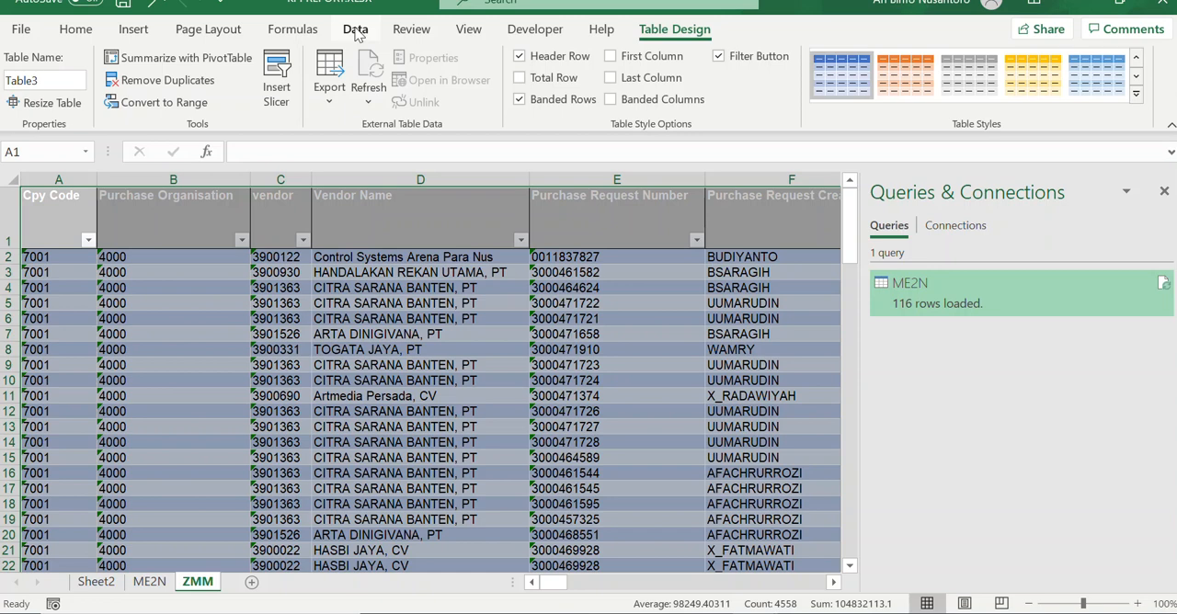
Step: Create a Power Query query from the ZMM sheet's table and name it ZMM
click(355, 30)
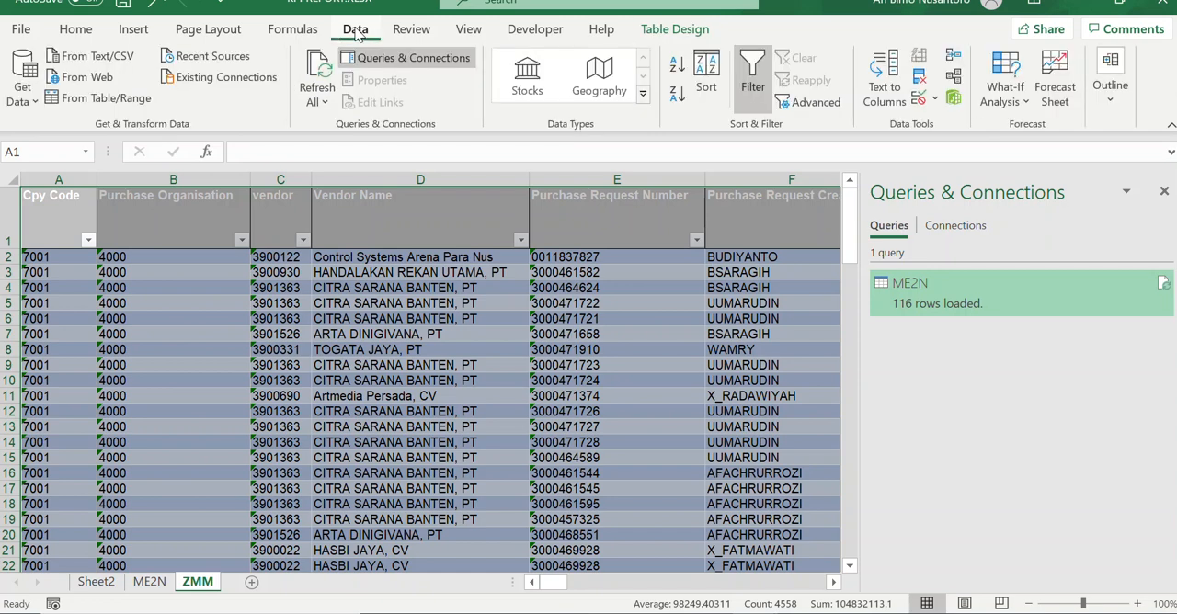
click(99, 98)
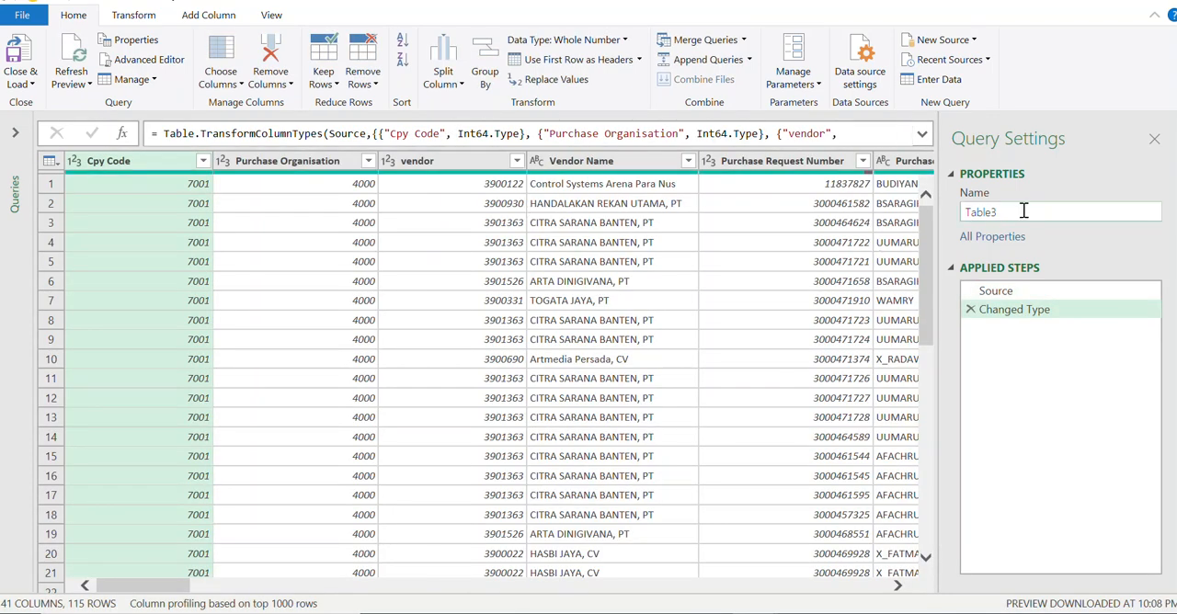
click(1023, 211)
key(BackSpace)
key(BackSpace)
key(BackSpace)
key(BackSpace)
key(BackSpace)
key(BackSpace)
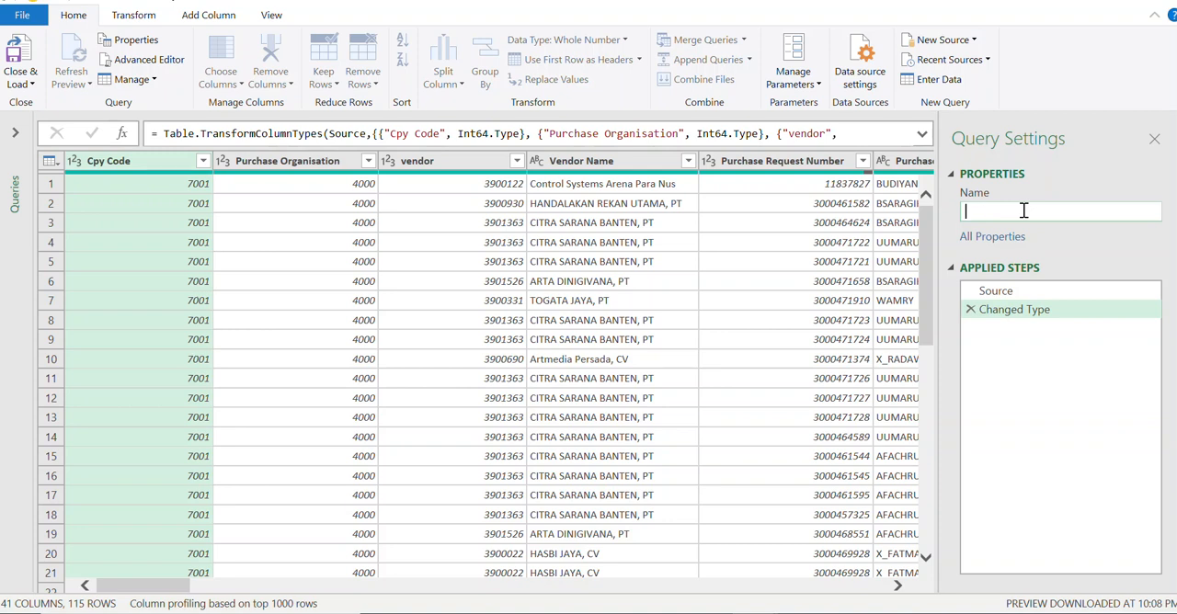
text(ZMM)
Step: Close the query editor and load the ZMM query to its default destination, a new worksheet
click(26, 86)
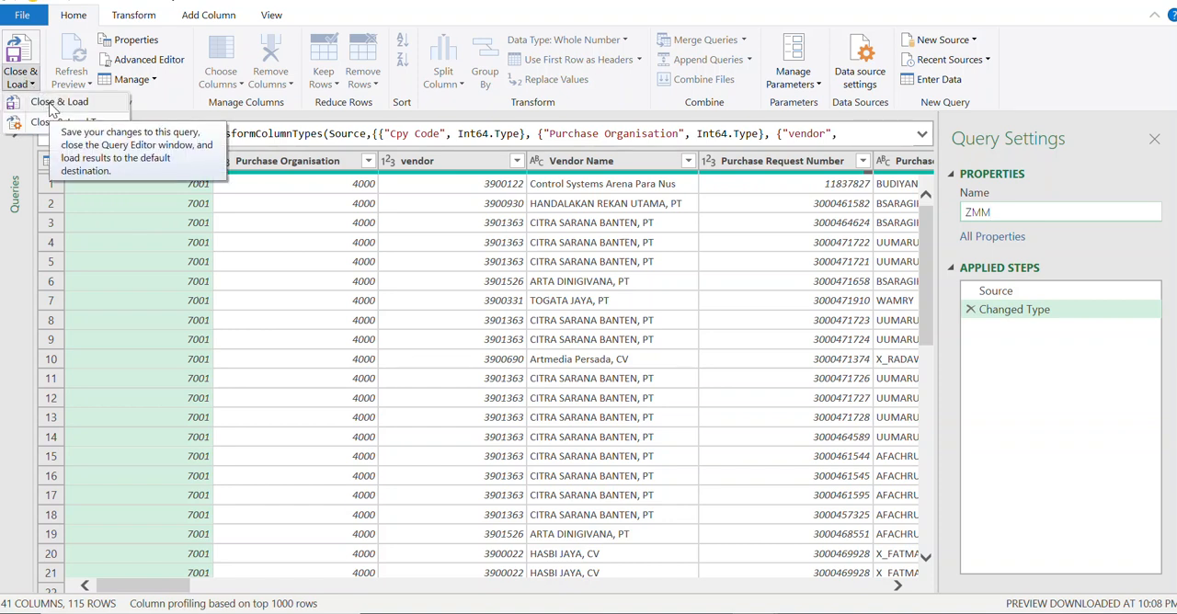
click(55, 102)
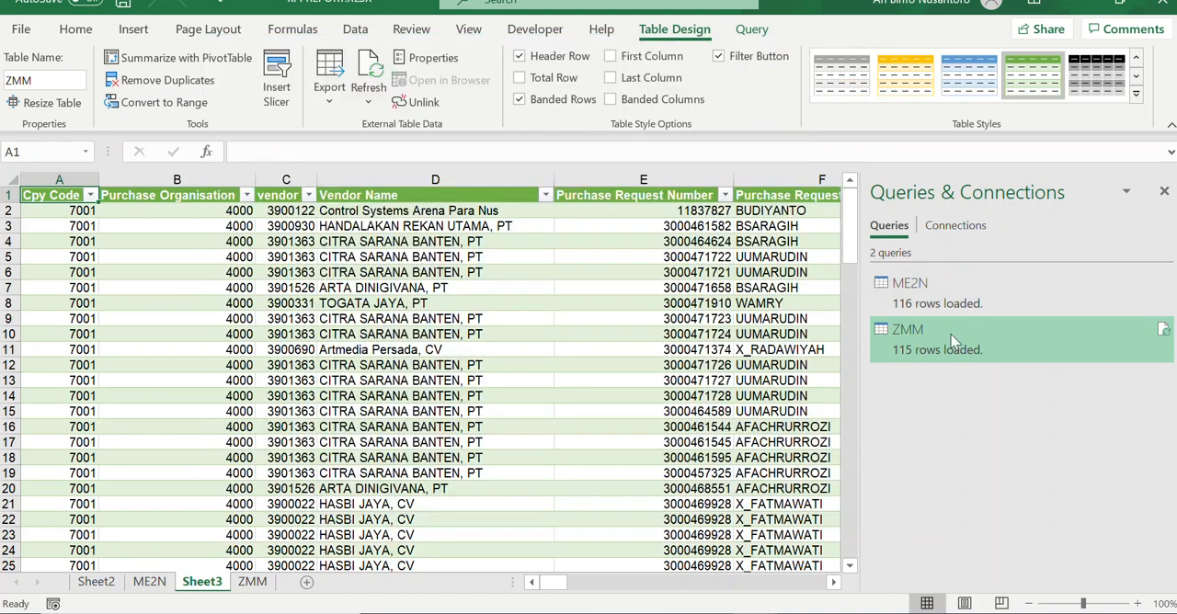
mouse_move(951, 351)
click(488, 363)
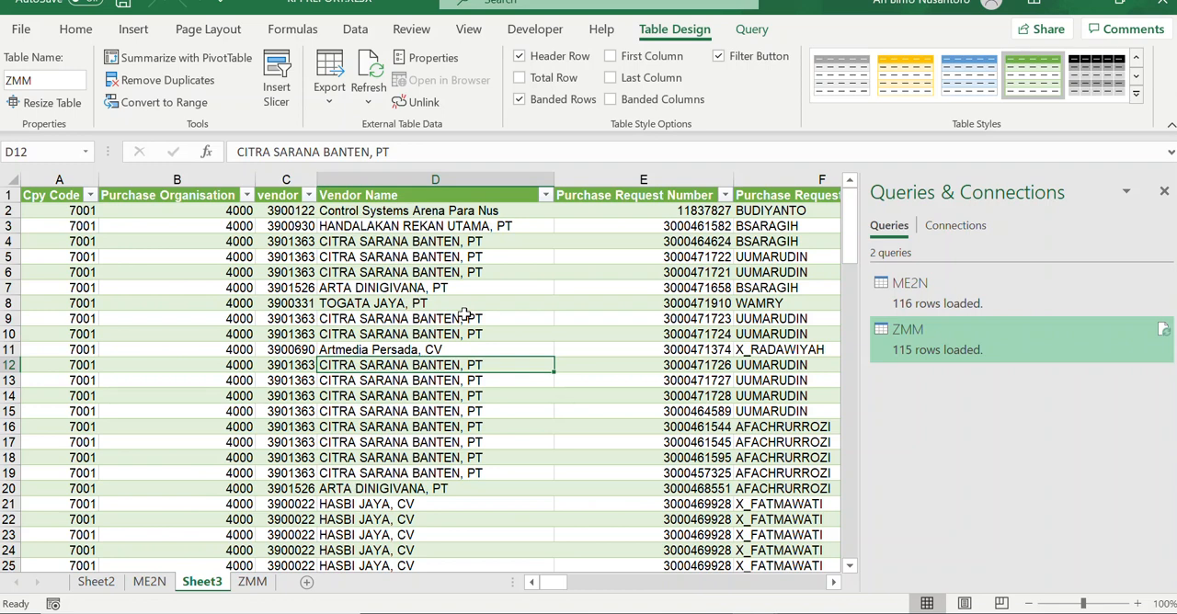
Step: Start a merge of two queries with ME2N as the first table and ZMM as the second
click(355, 31)
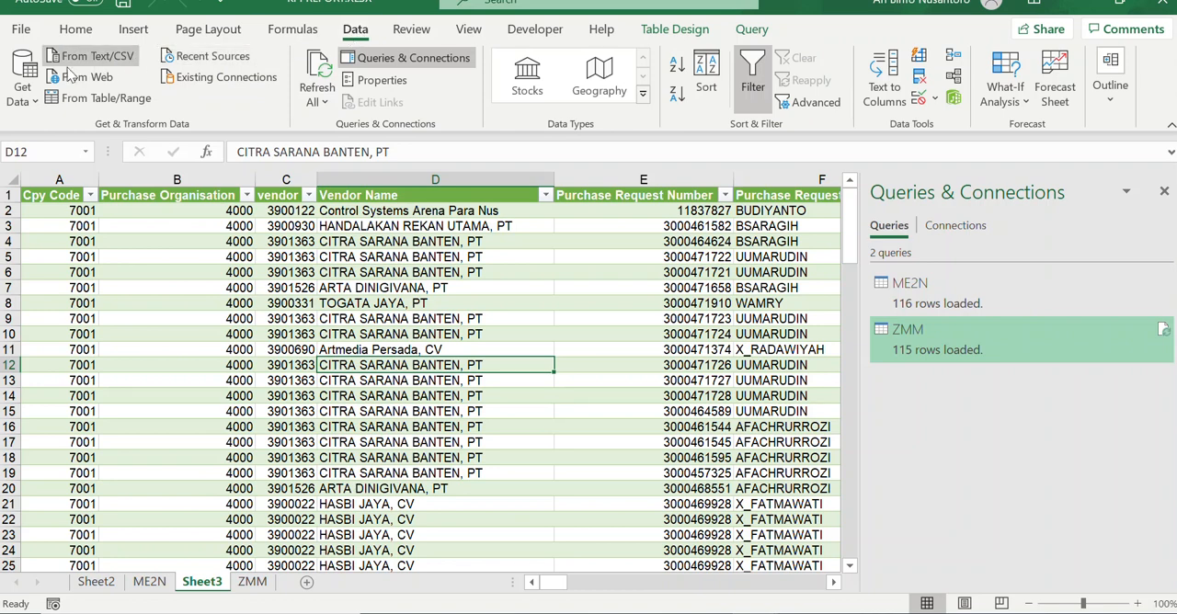
click(28, 96)
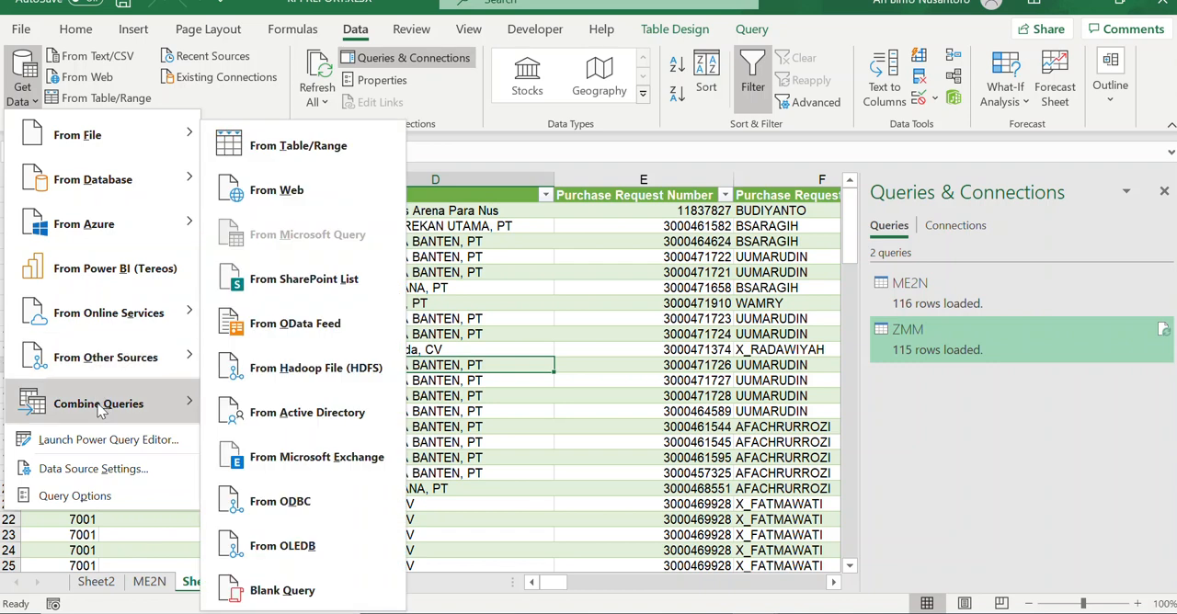
mouse_move(101, 411)
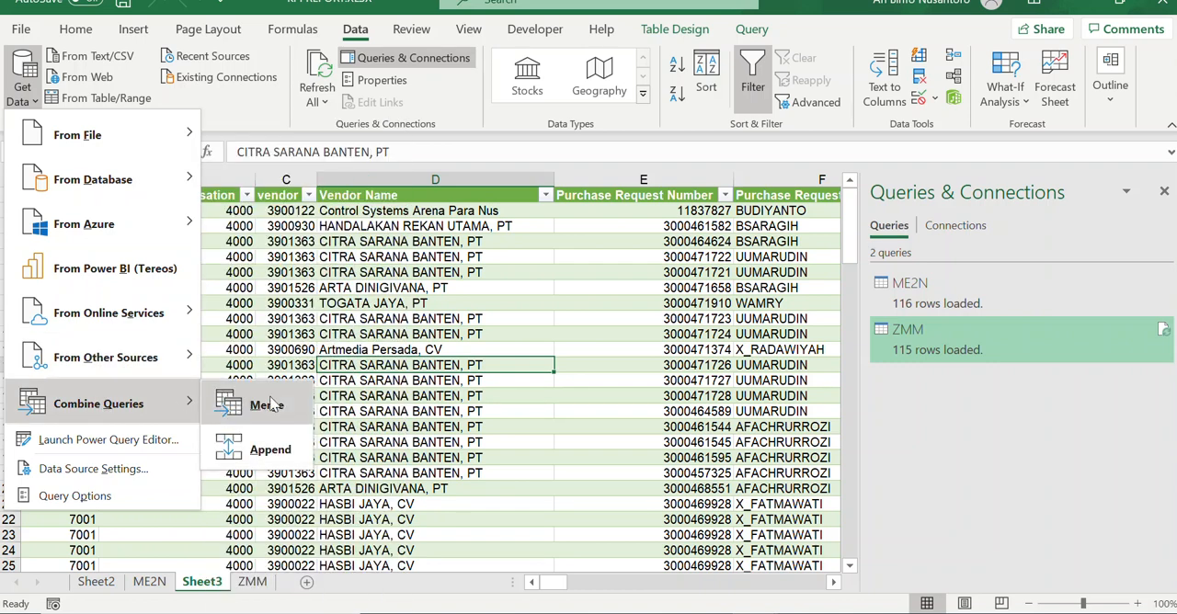
click(262, 404)
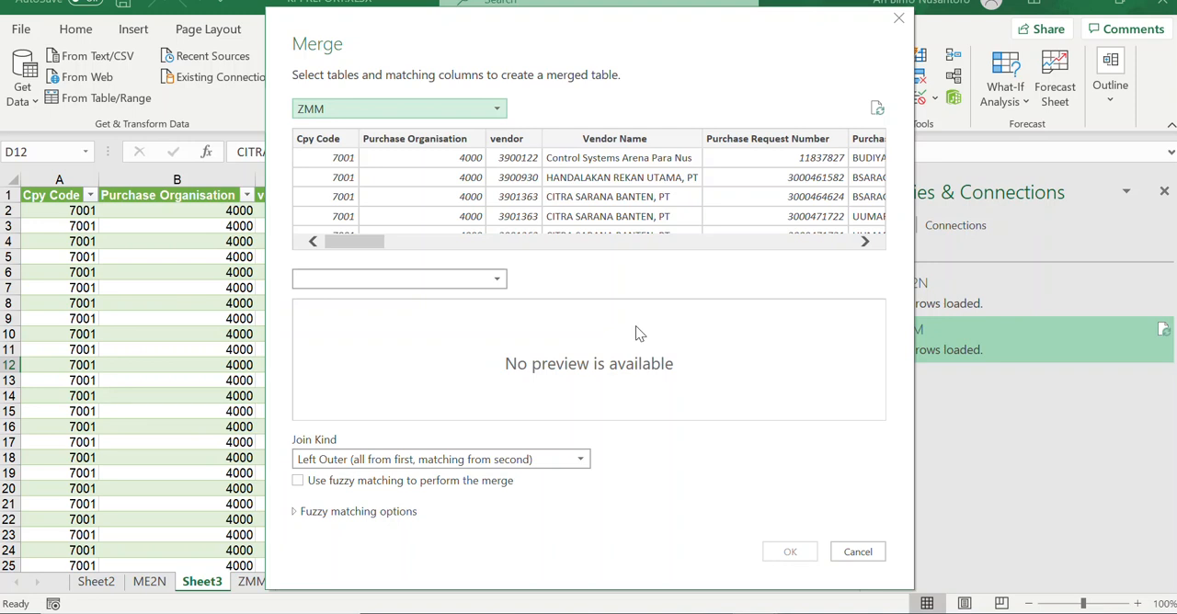
click(497, 109)
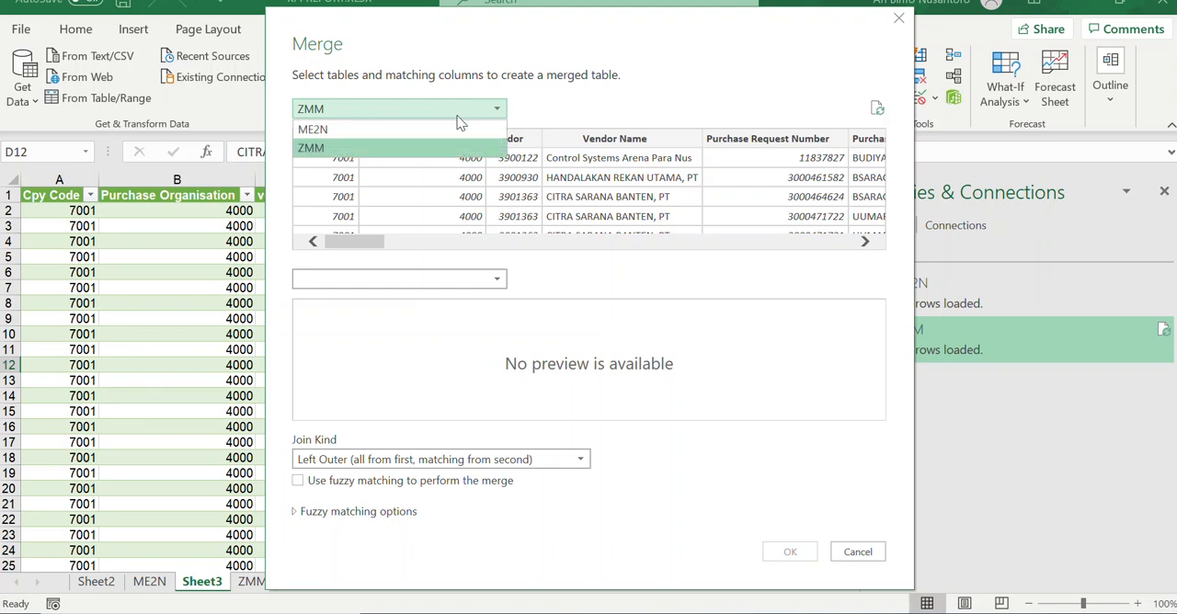
click(463, 148)
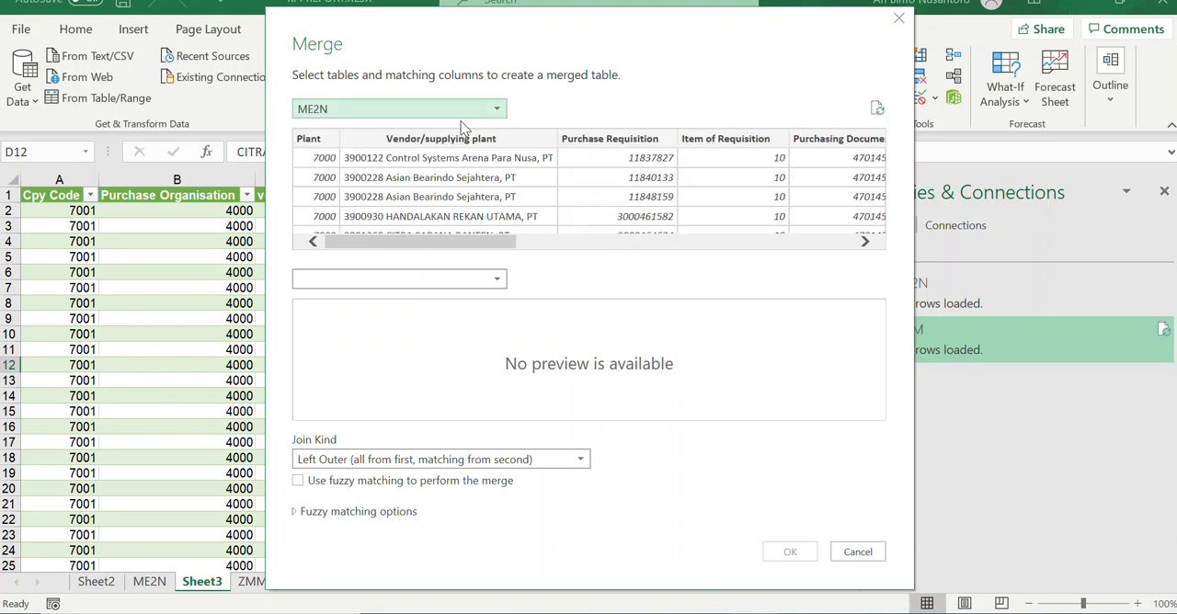
click(498, 283)
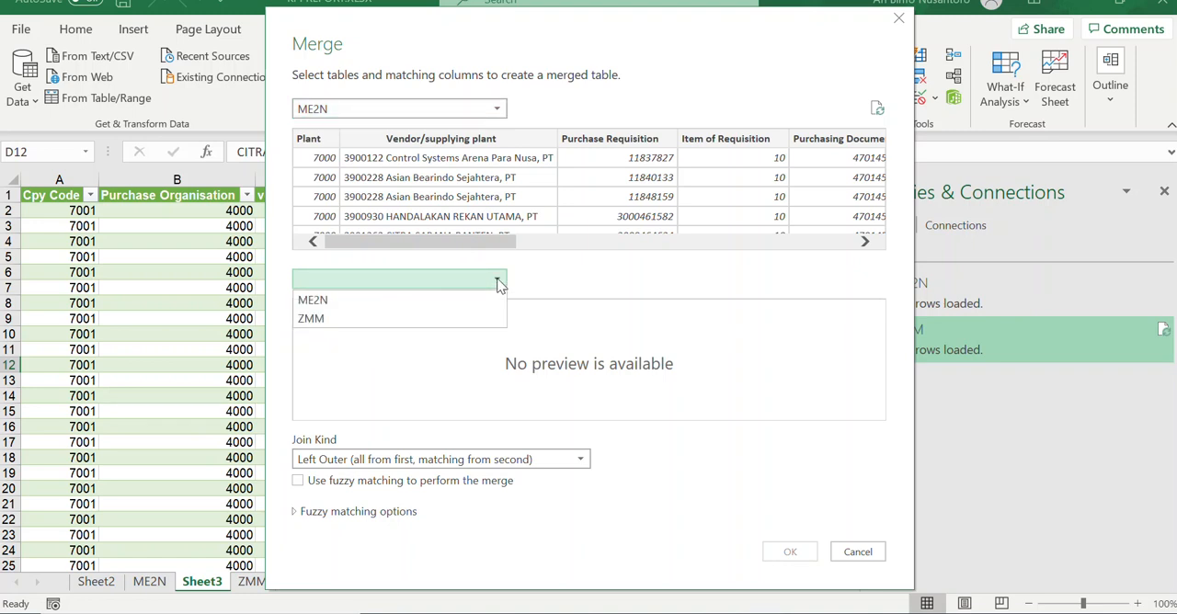
click(421, 318)
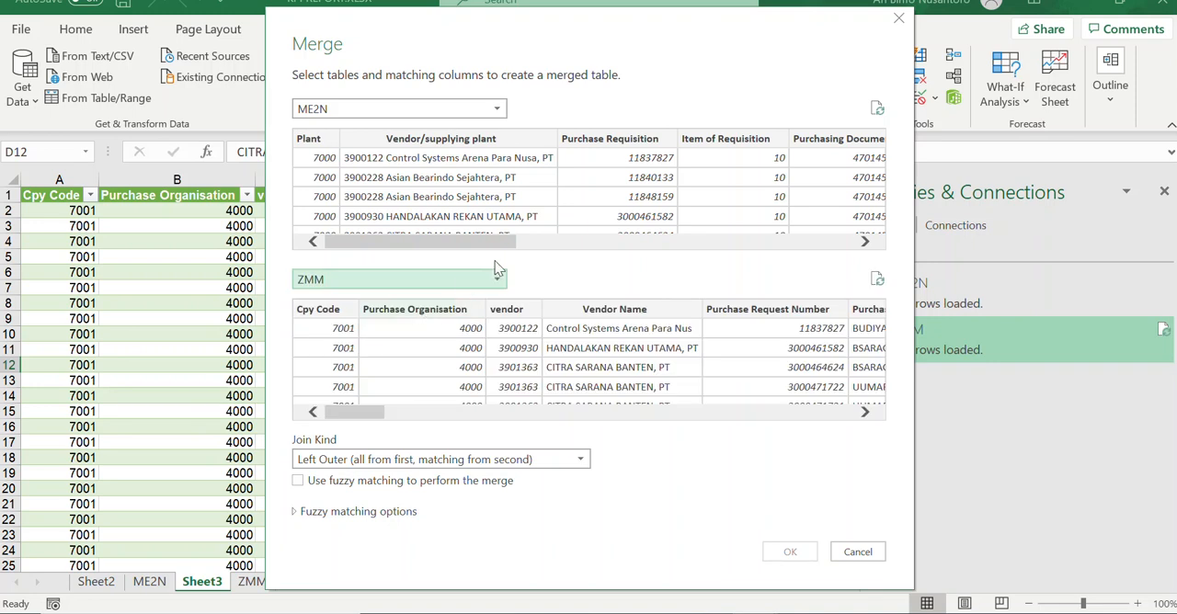
Step: Match the merge on ME2N's Purchasing Document column and ZMM's Purchase Order Number column
drag(499, 242, 576, 249)
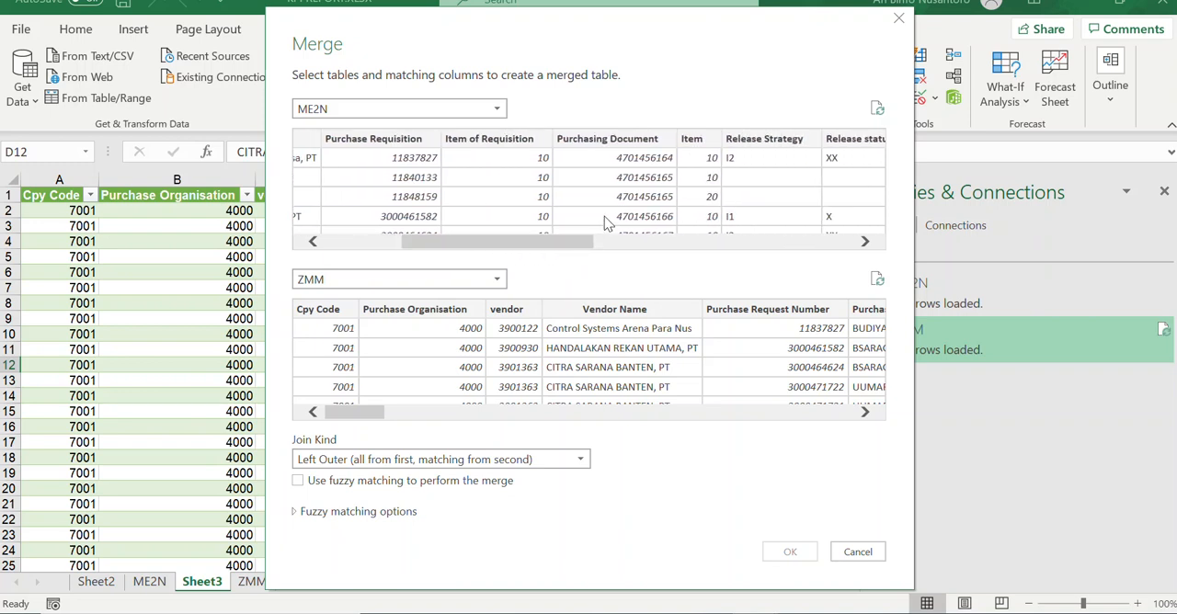
click(631, 144)
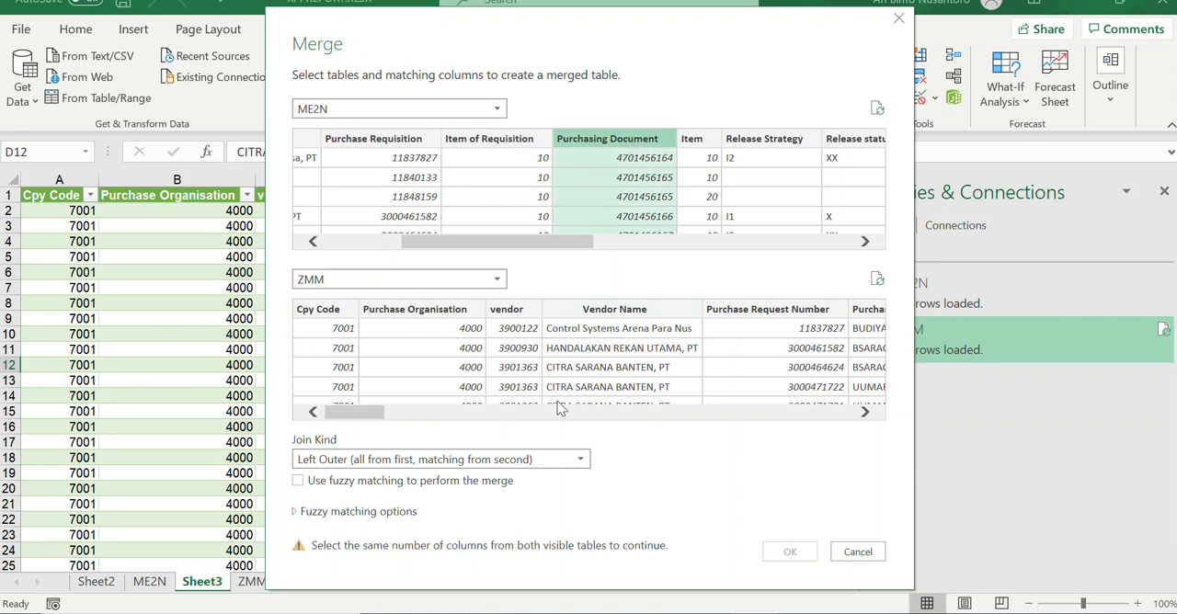
click(865, 412)
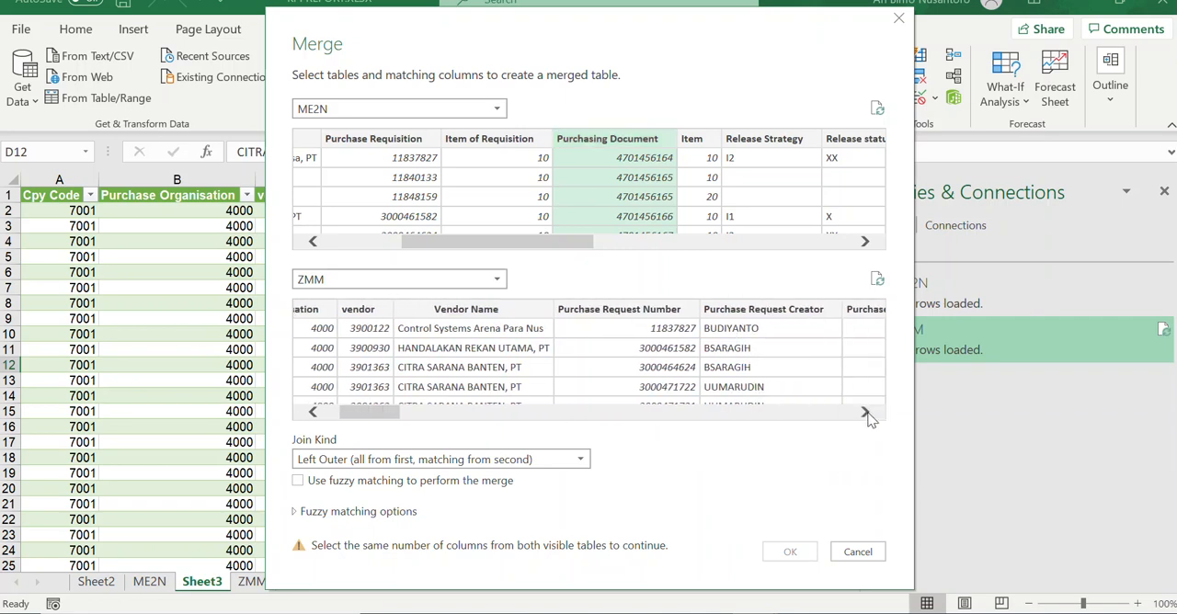
click(869, 414)
click(868, 414)
click(869, 414)
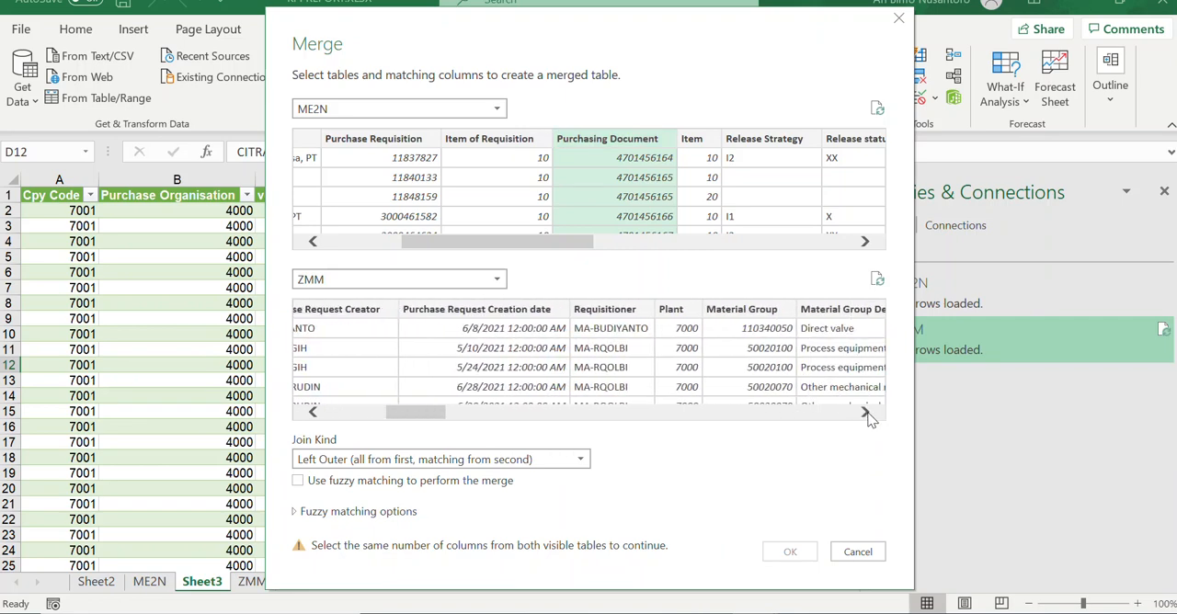
click(869, 413)
click(869, 414)
click(869, 414)
click(869, 414)
click(869, 414)
click(869, 413)
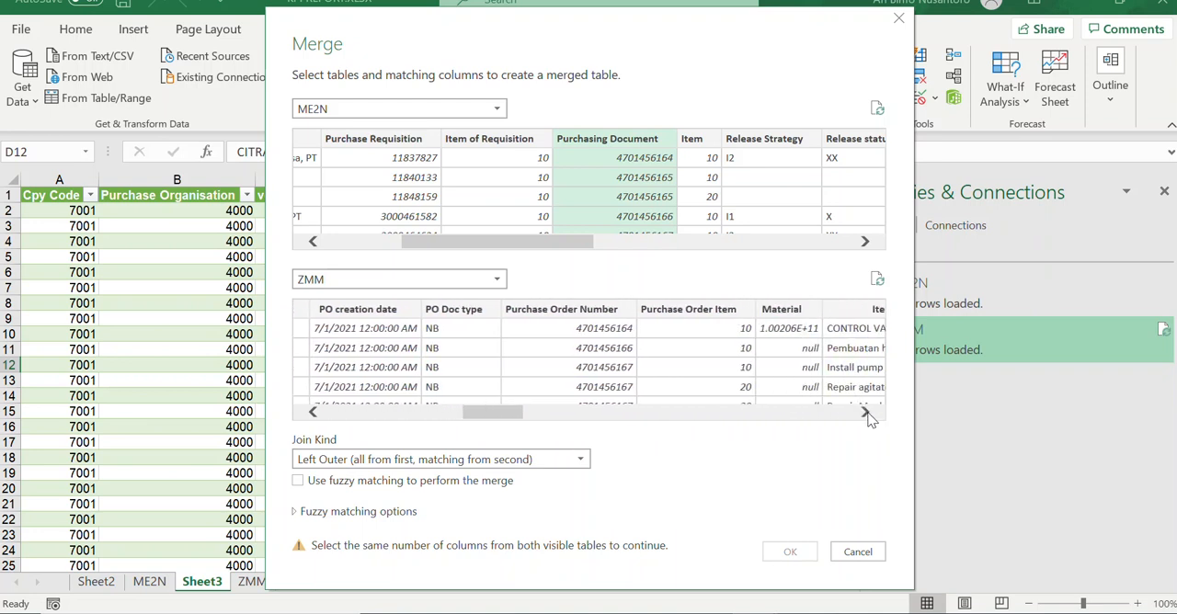
click(599, 313)
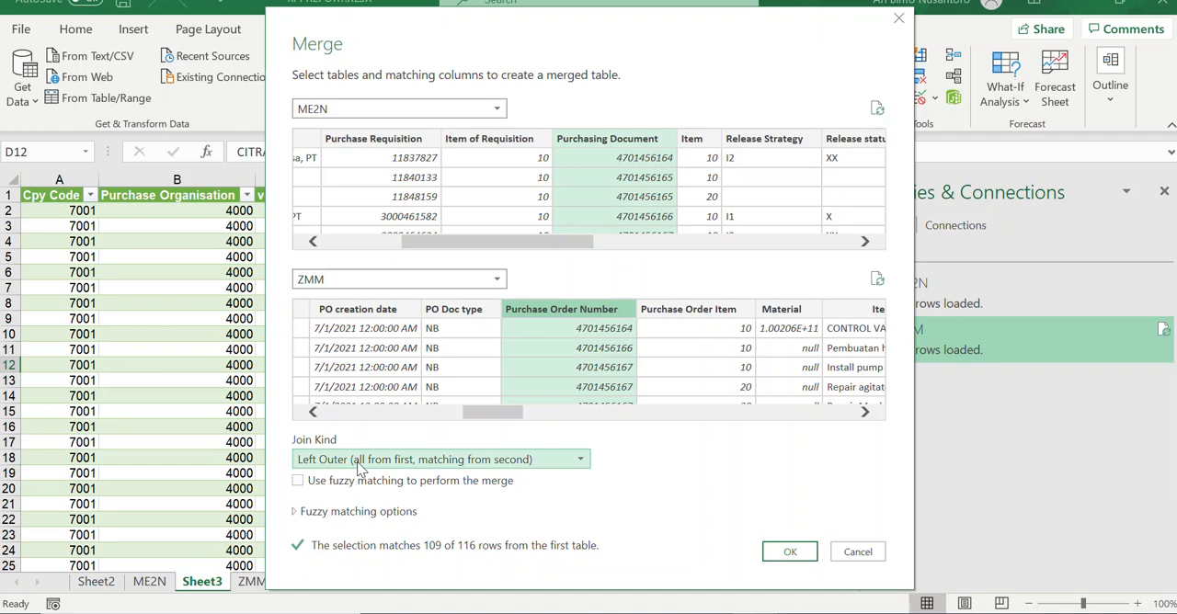
Step: Confirm the merge of ME2N and ZMM with a left outer join
click(798, 556)
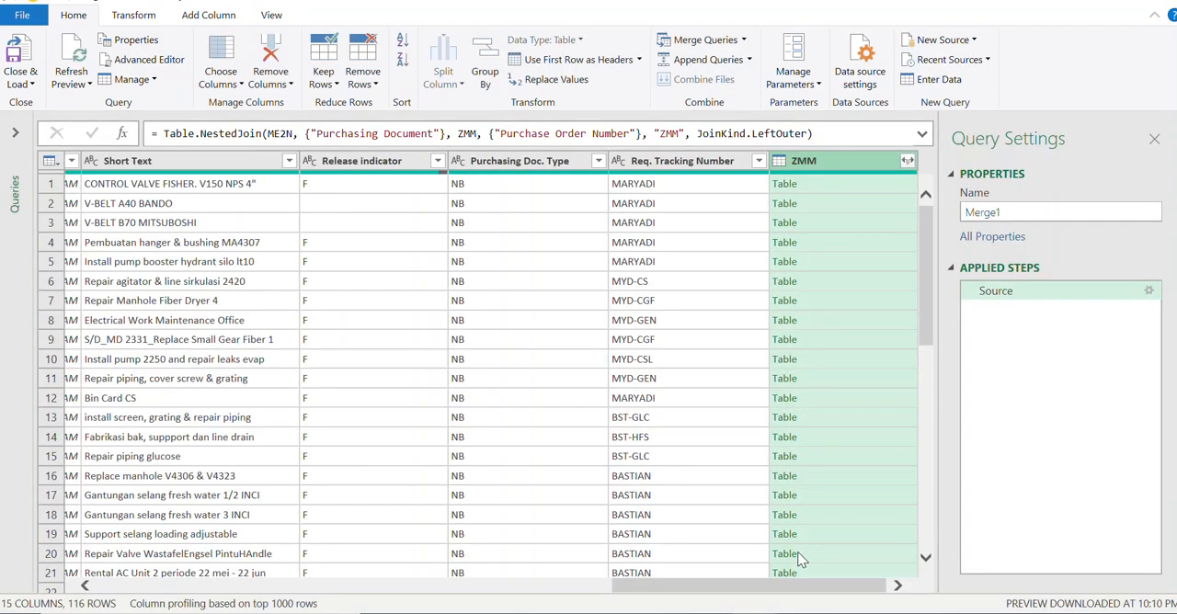
drag(701, 590, 662, 591)
drag(669, 592, 714, 593)
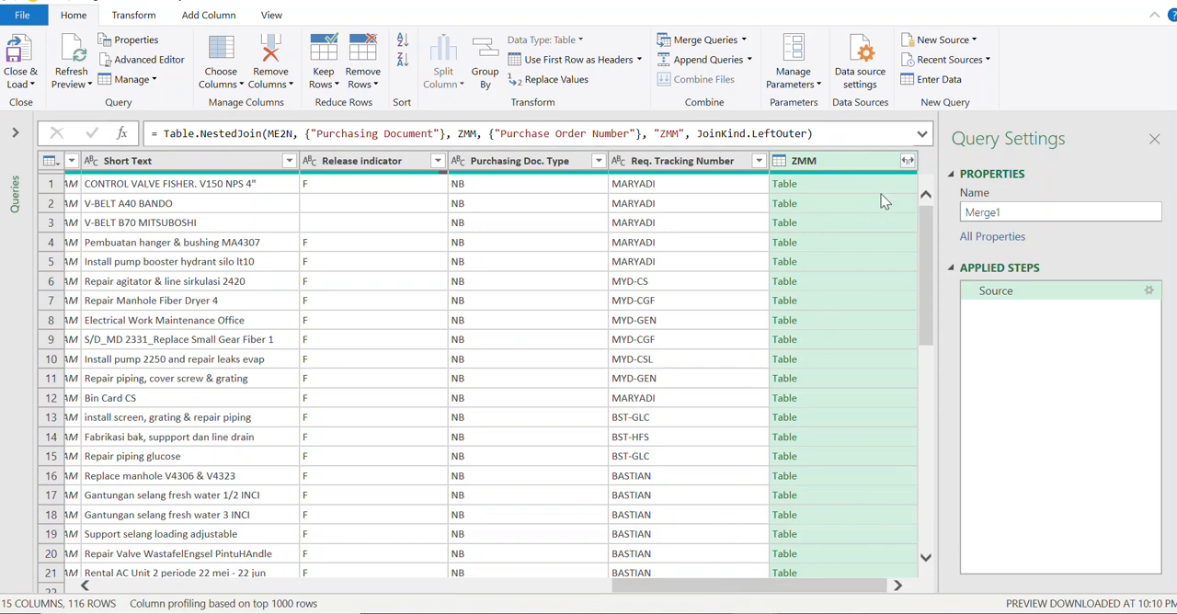
Step: Start expanding the merged ZMM column with only vendor, Purchase Request Creator, Purchase Request Creation date and Requisitioner selected
click(907, 162)
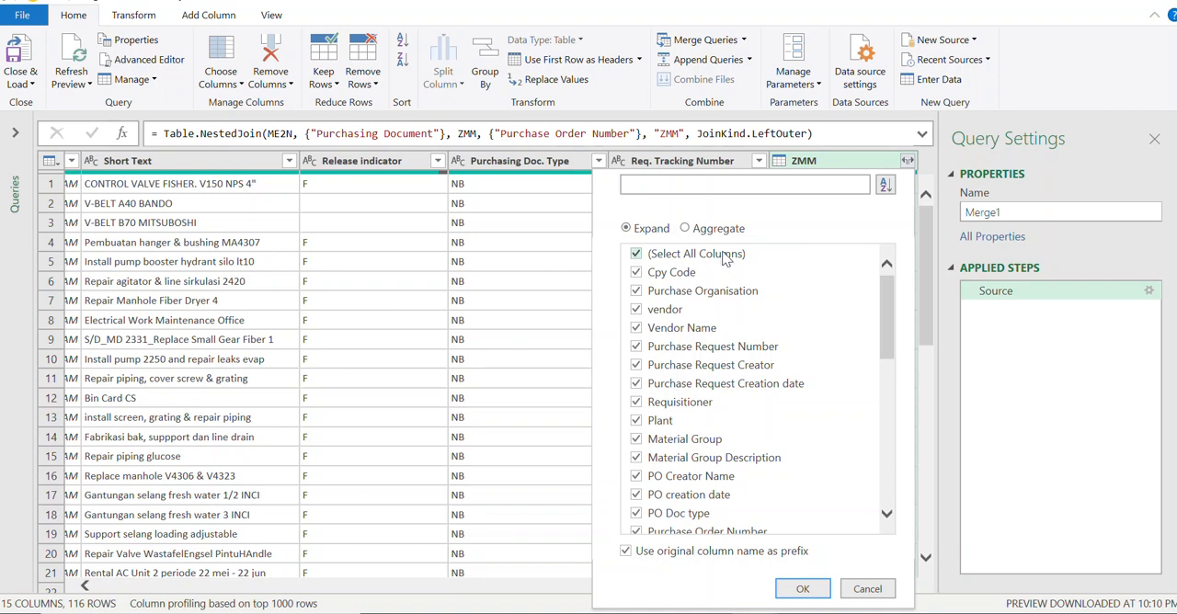
click(726, 260)
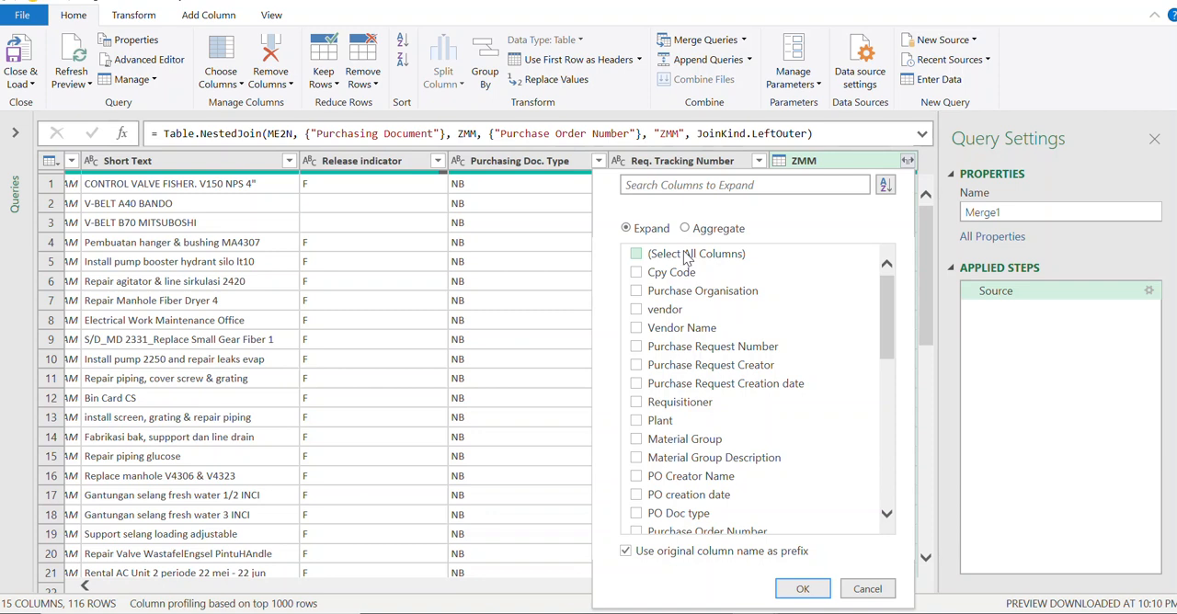
click(647, 314)
click(636, 366)
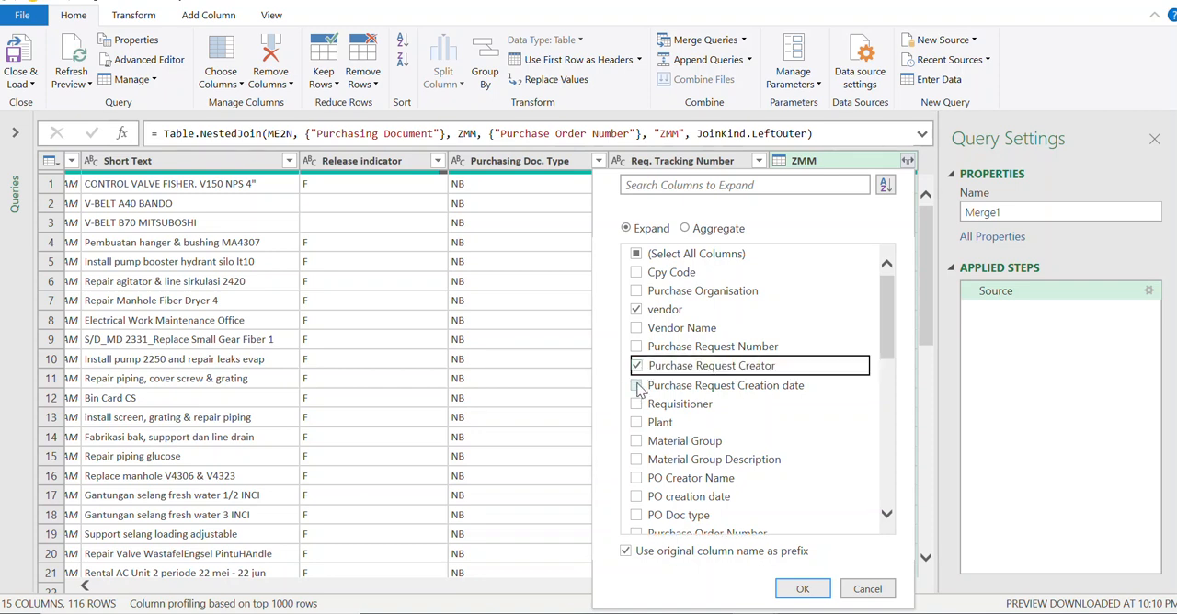
click(638, 386)
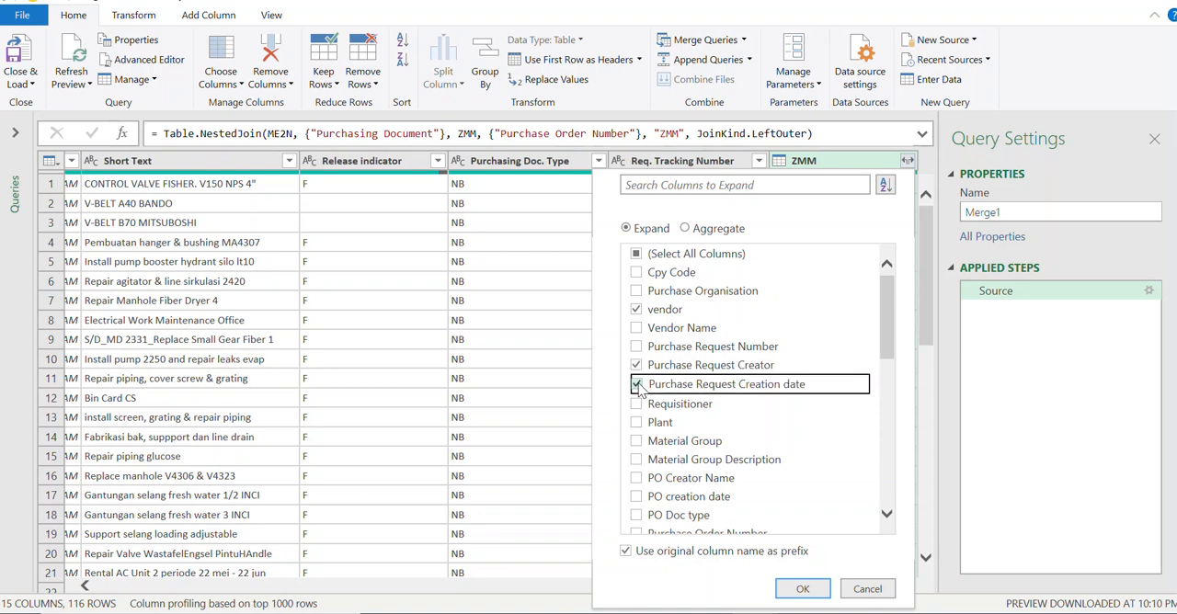
click(638, 405)
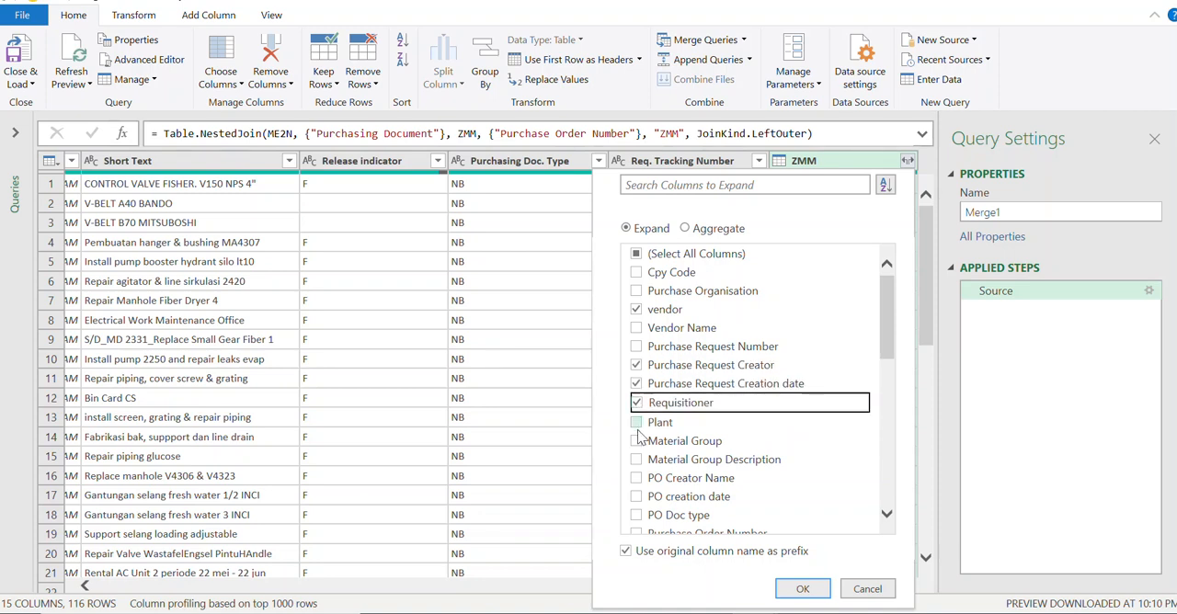
Step: Add Material Group, Material Group Description, PO Creator Name, Material, Item Short text, Ordered cumulated quantity and Unit quantity to the columns to expand
click(638, 442)
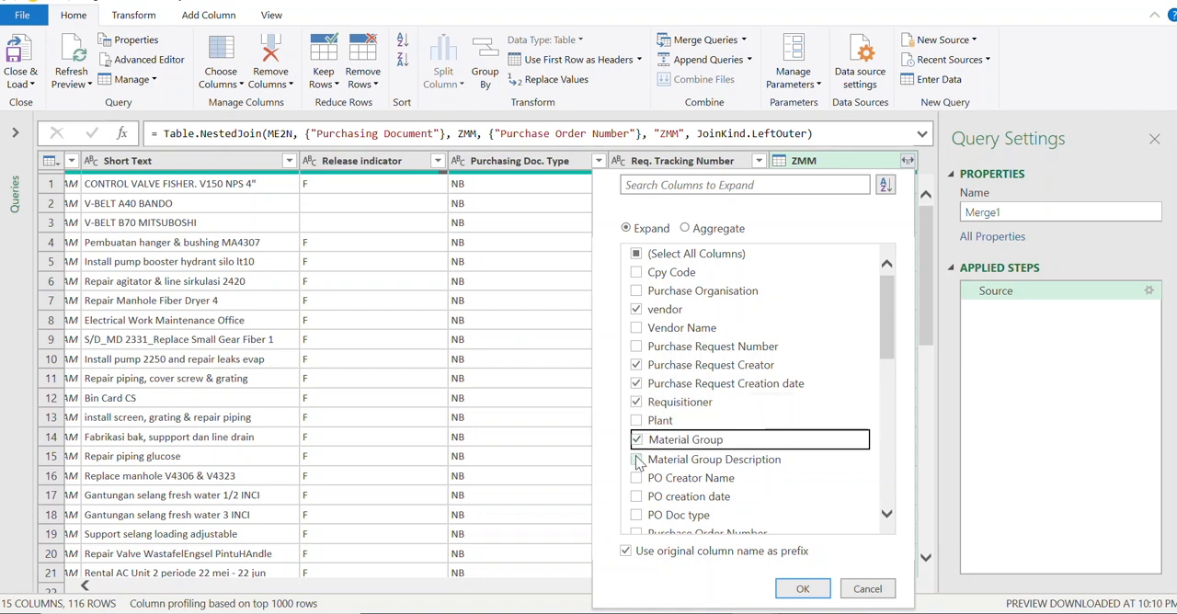
click(637, 460)
click(677, 485)
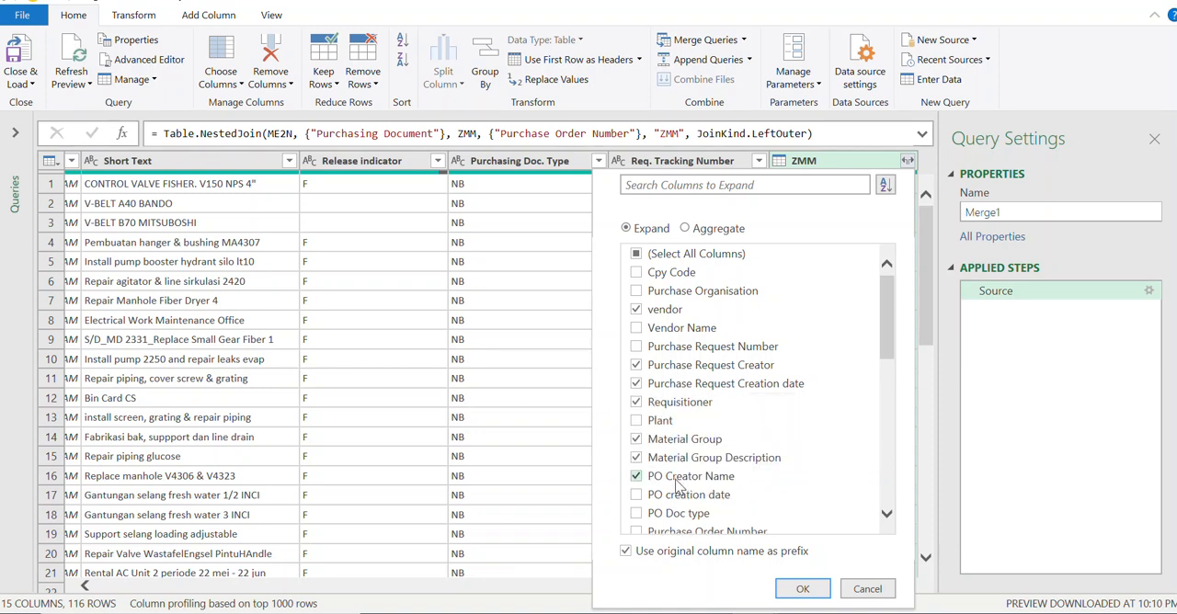
click(887, 516)
click(887, 516)
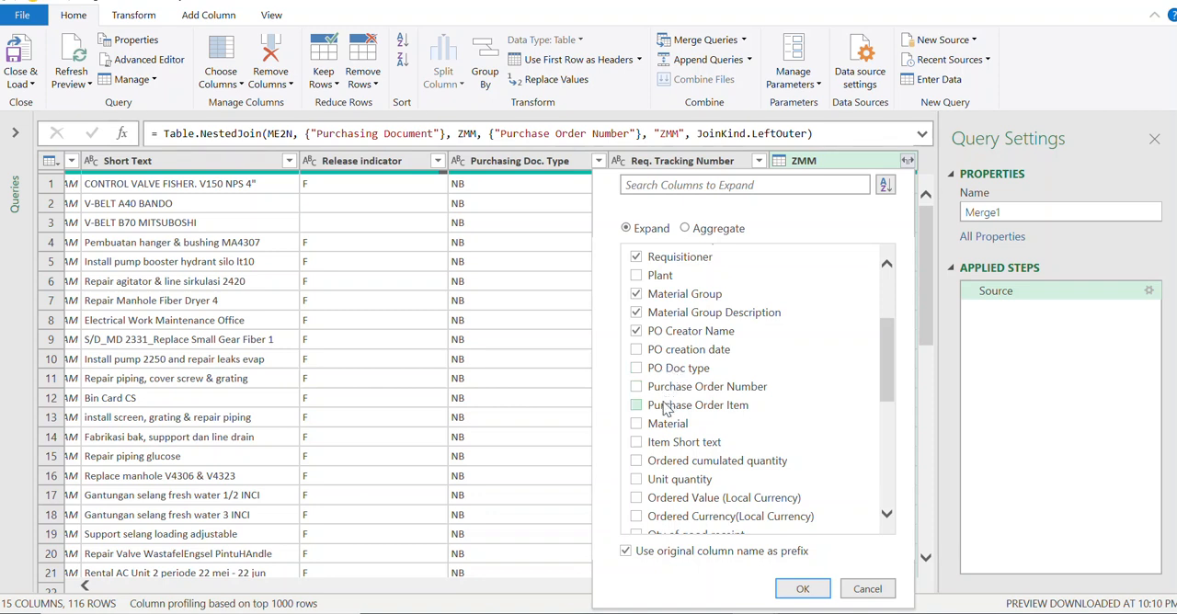
click(637, 424)
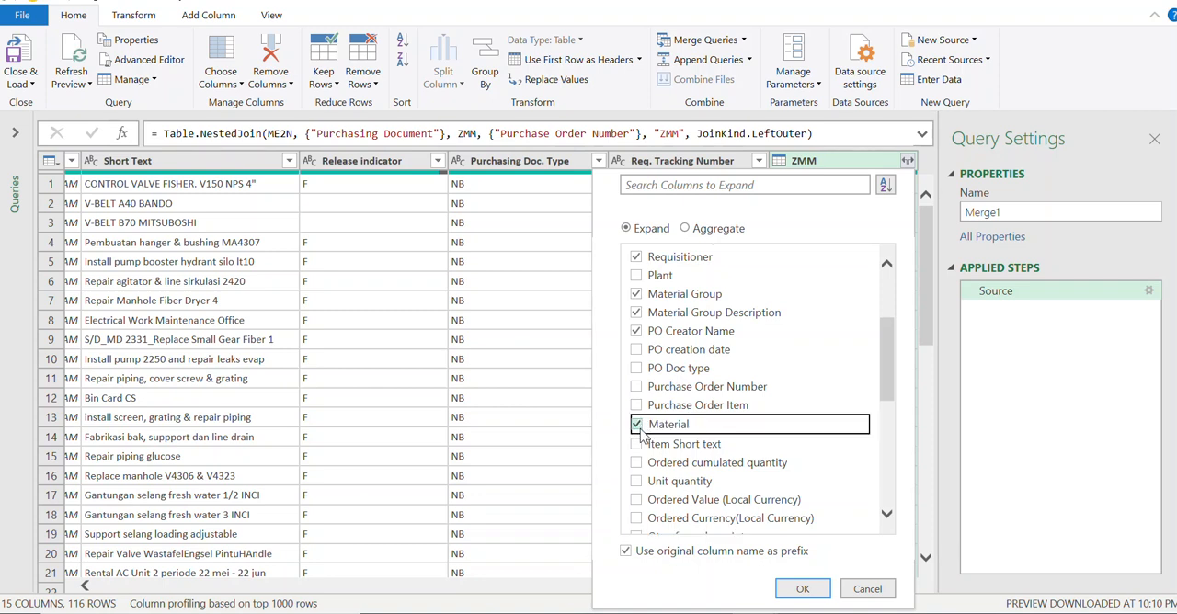
click(636, 444)
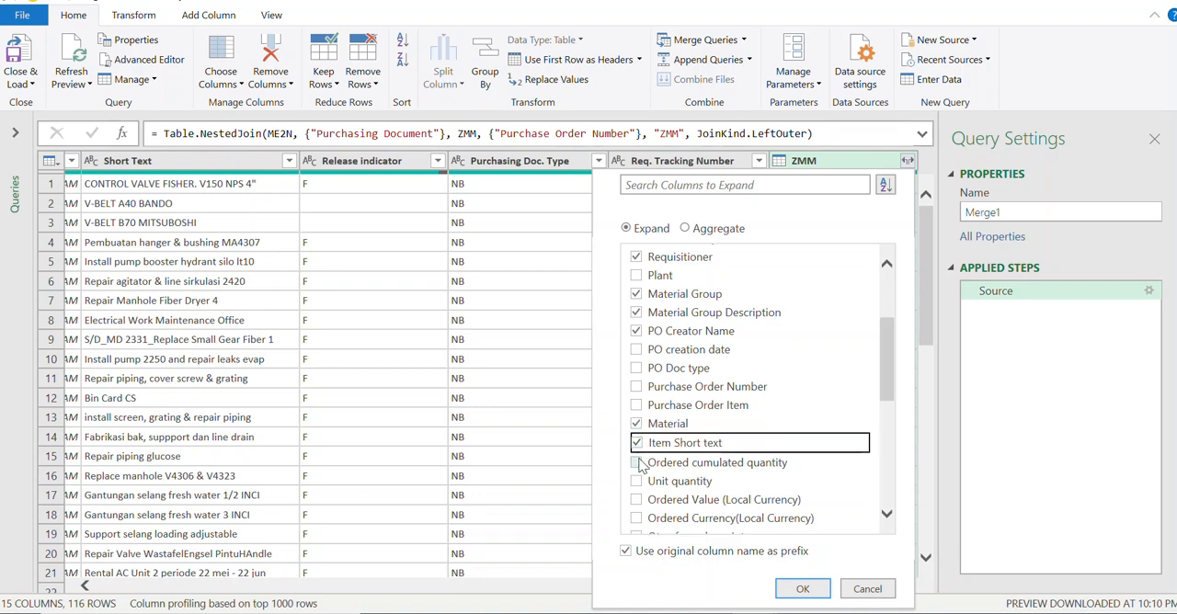
click(636, 463)
drag(883, 377, 882, 410)
click(714, 336)
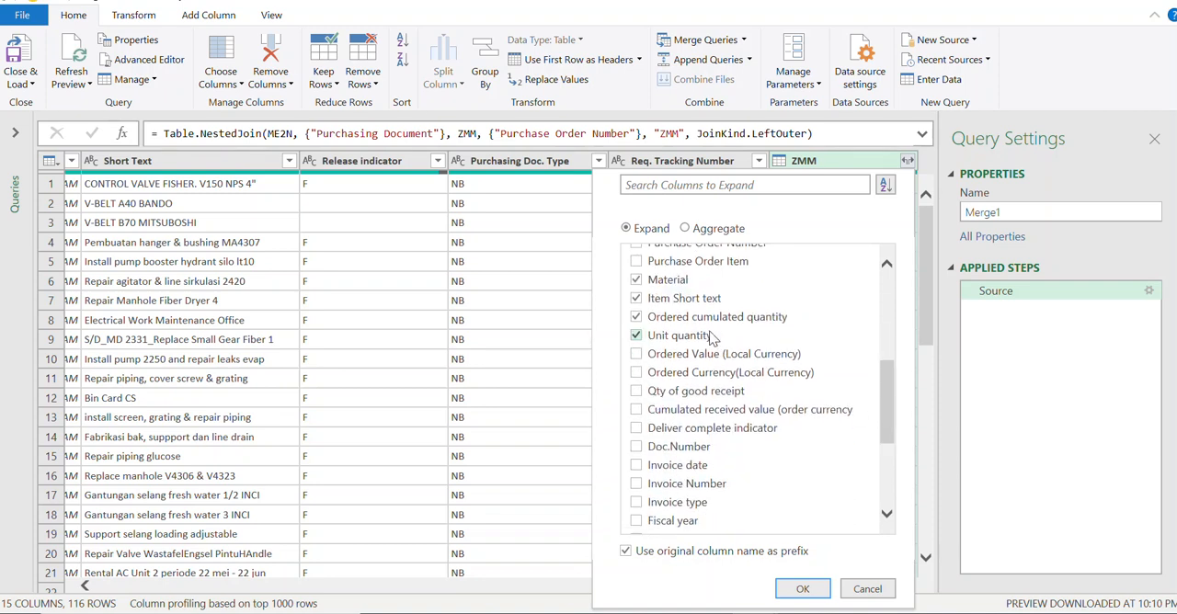
Step: Include every ZMM column from Ordered Value (Local Currency) through Fiscal year in the expansion
click(710, 356)
click(687, 376)
click(682, 391)
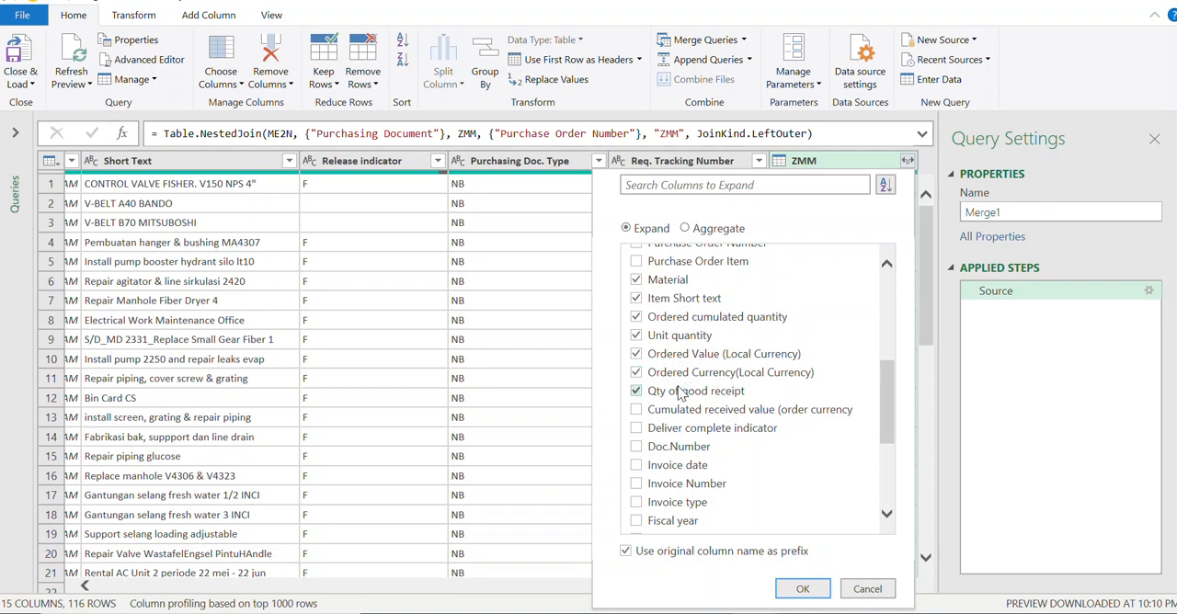
click(664, 430)
click(658, 448)
click(658, 471)
click(661, 487)
click(662, 504)
click(655, 521)
Step: Include the columns from Reference Invoice Number through Payment currency, keep the original name prefix, and expand ZMM
click(887, 516)
click(887, 516)
click(789, 360)
click(716, 382)
click(712, 397)
click(705, 416)
click(701, 434)
click(695, 455)
click(692, 471)
click(685, 487)
click(676, 509)
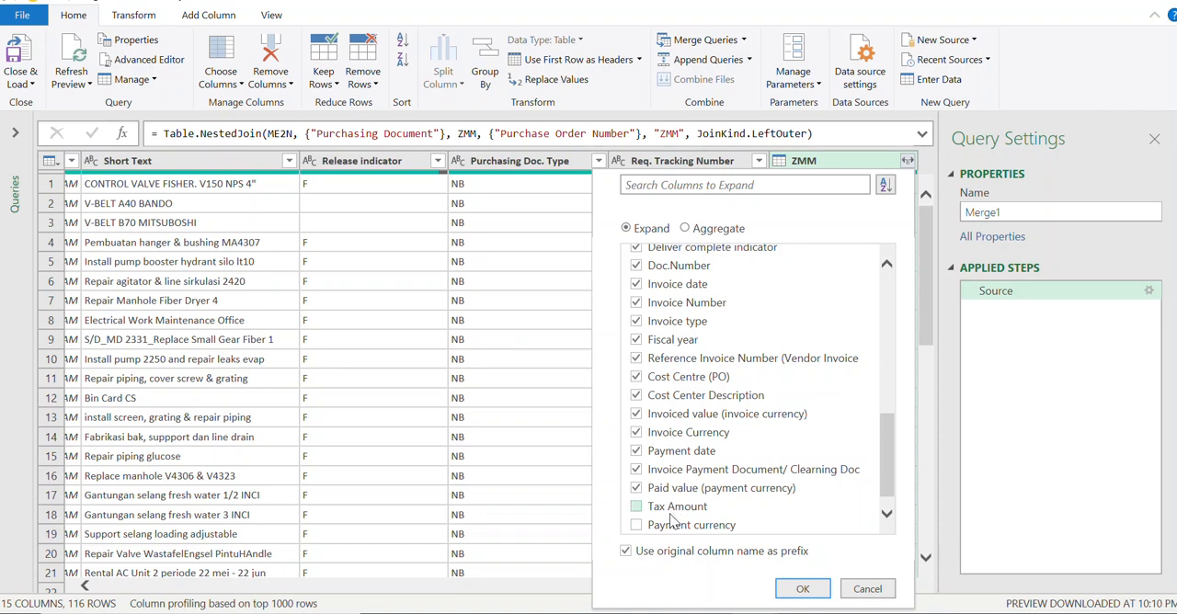
click(887, 514)
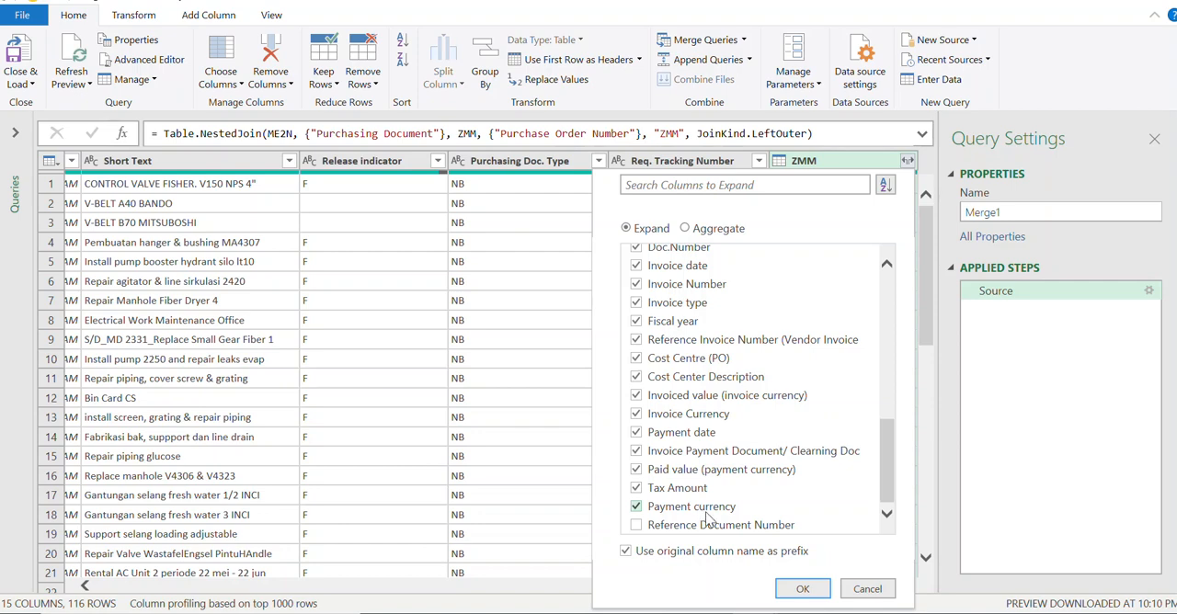
click(803, 589)
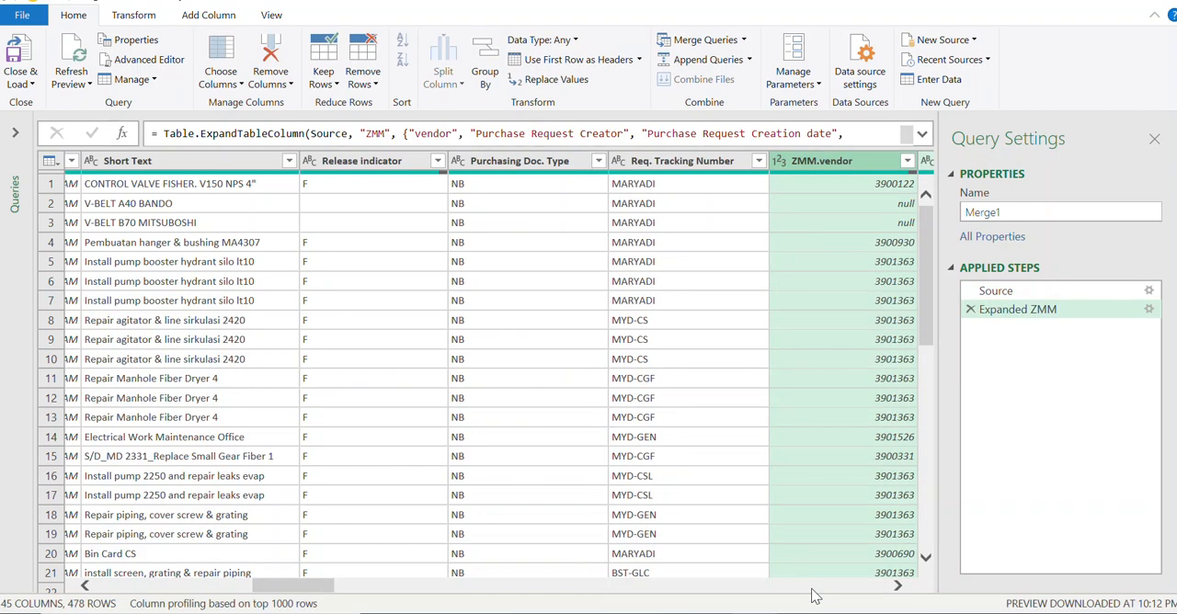
Step: Examine the Purchasing Document, Item and Short Text columns of the expanded merge for repeated rows
drag(308, 594, 118, 594)
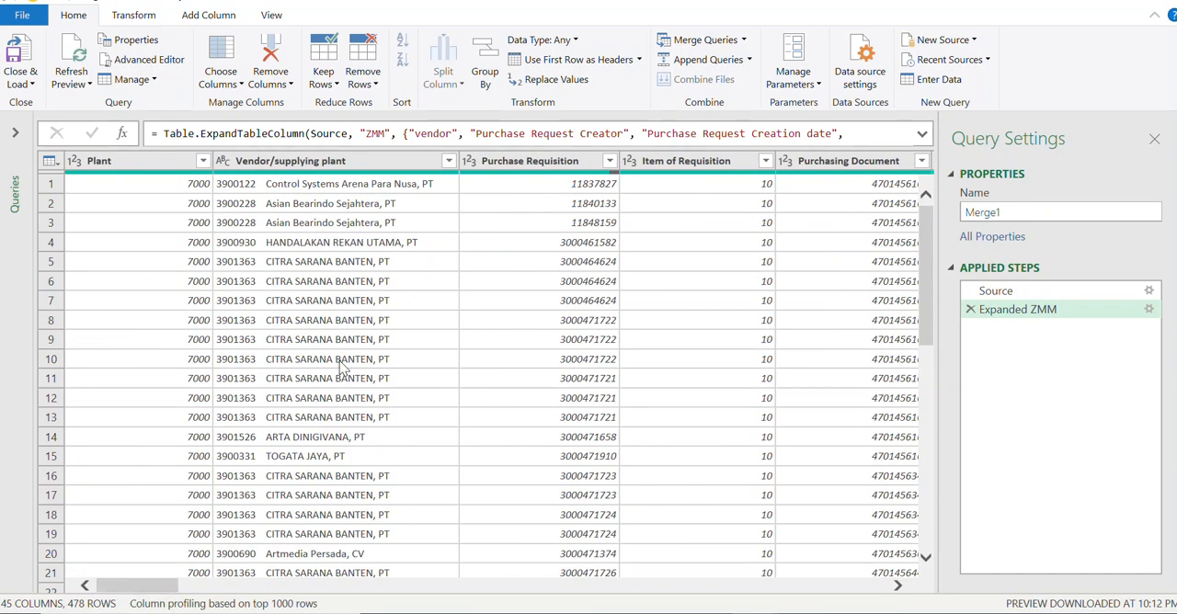
click(899, 586)
click(899, 587)
click(898, 587)
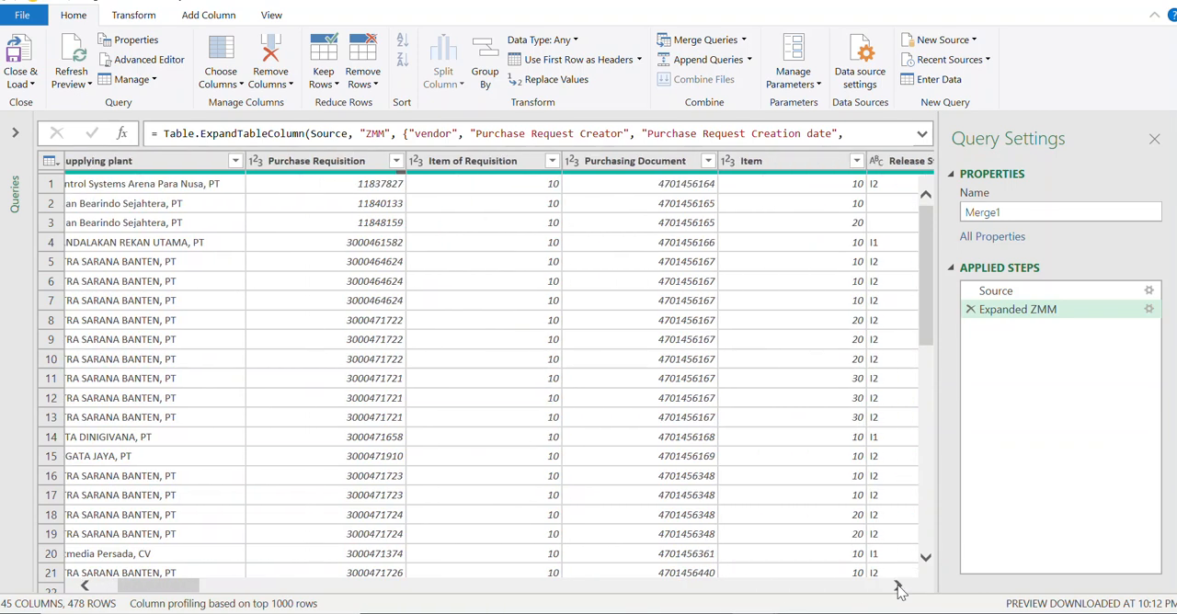
click(898, 587)
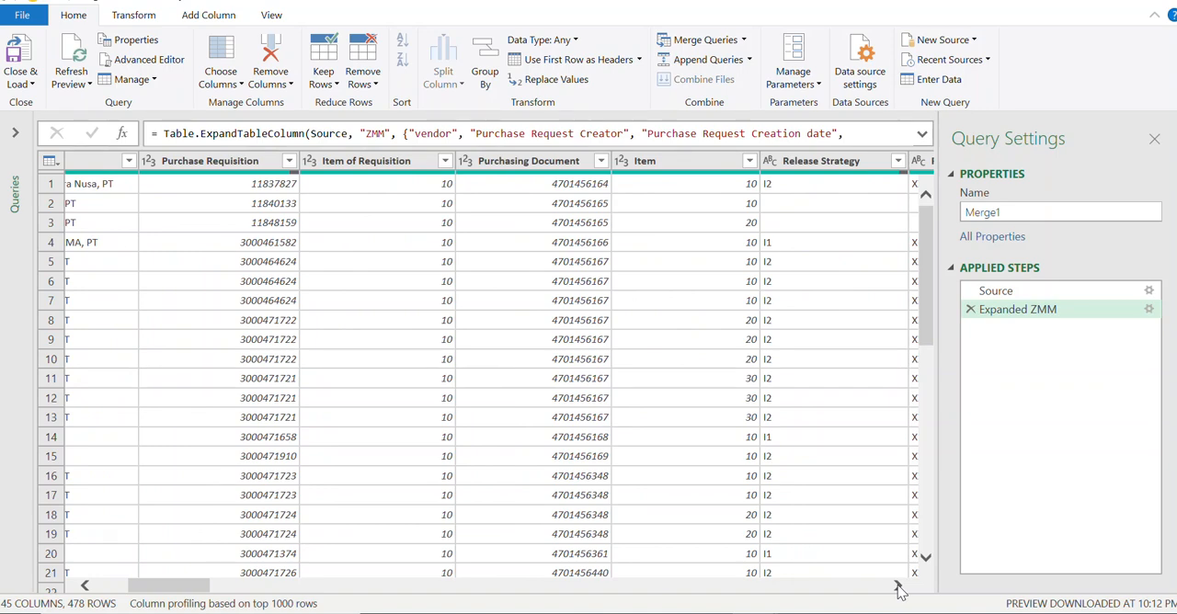
click(899, 587)
click(899, 587)
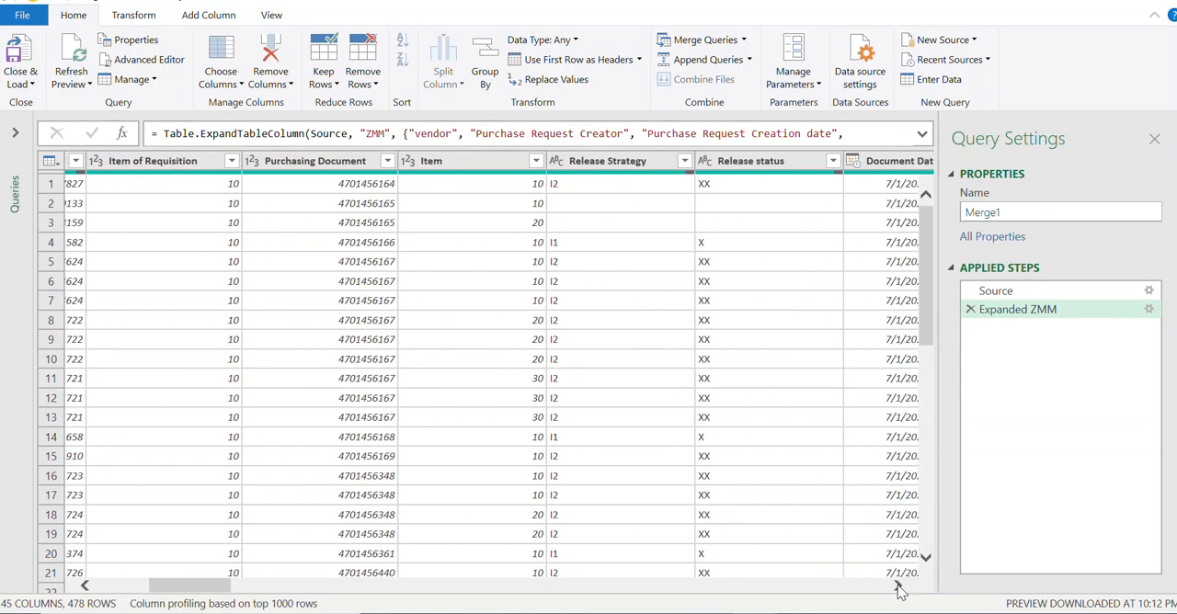
click(898, 587)
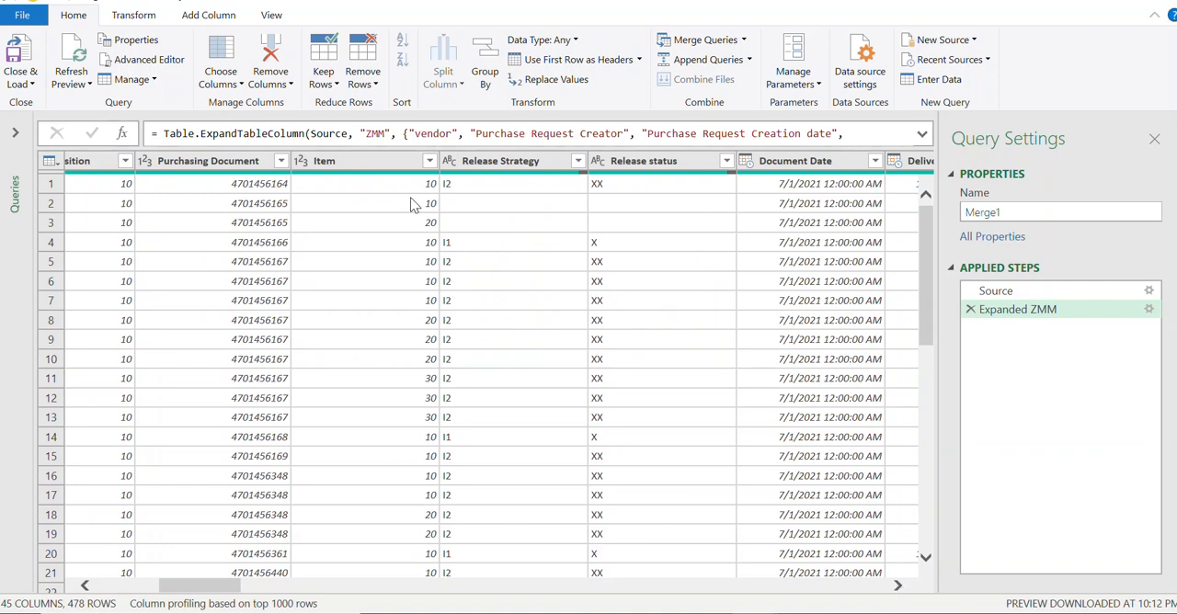
click(230, 165)
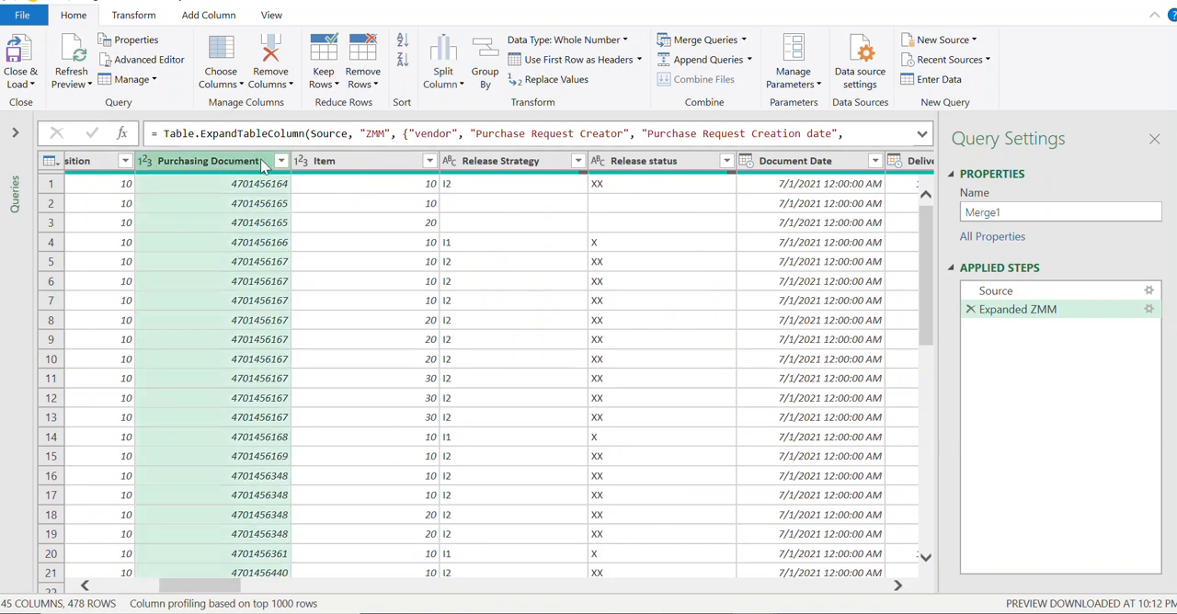
click(355, 162)
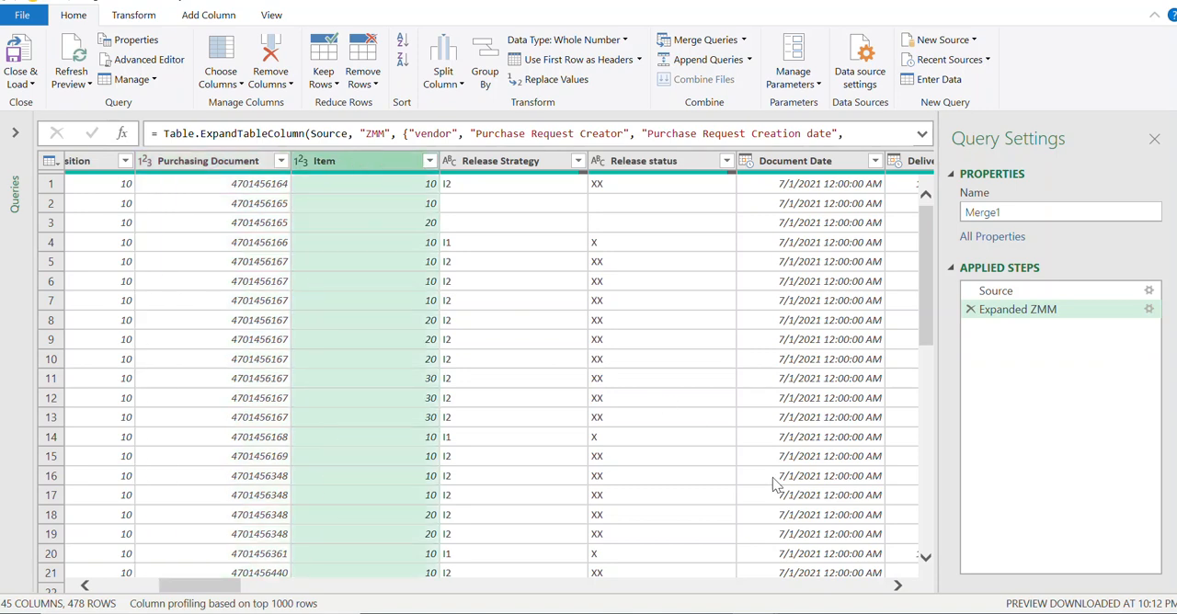
click(898, 586)
click(897, 585)
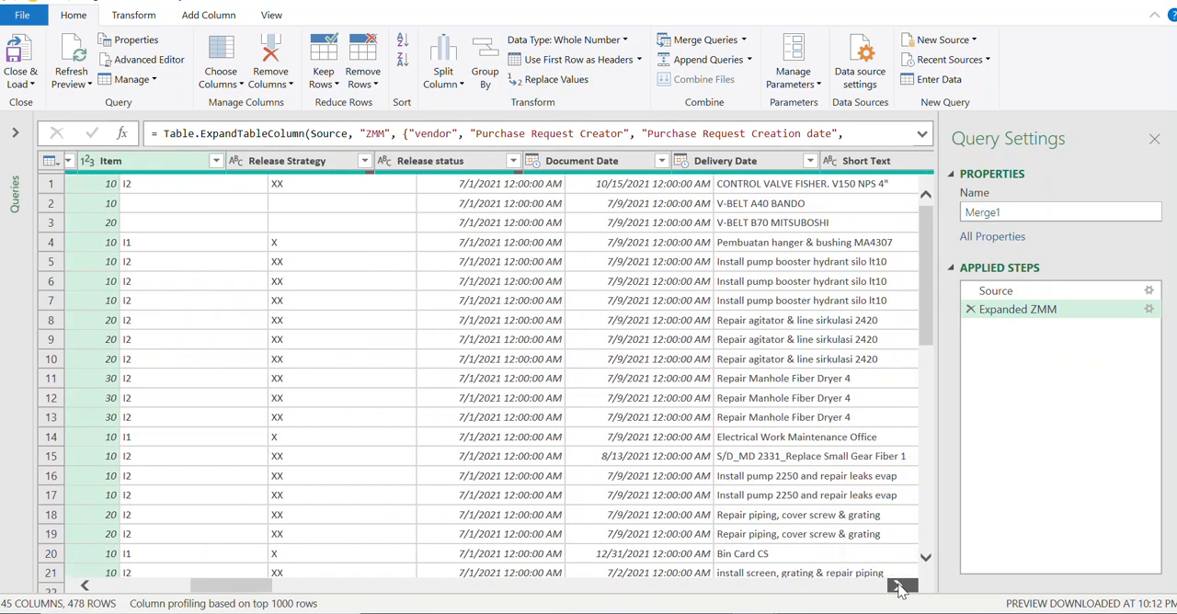
click(897, 586)
click(671, 165)
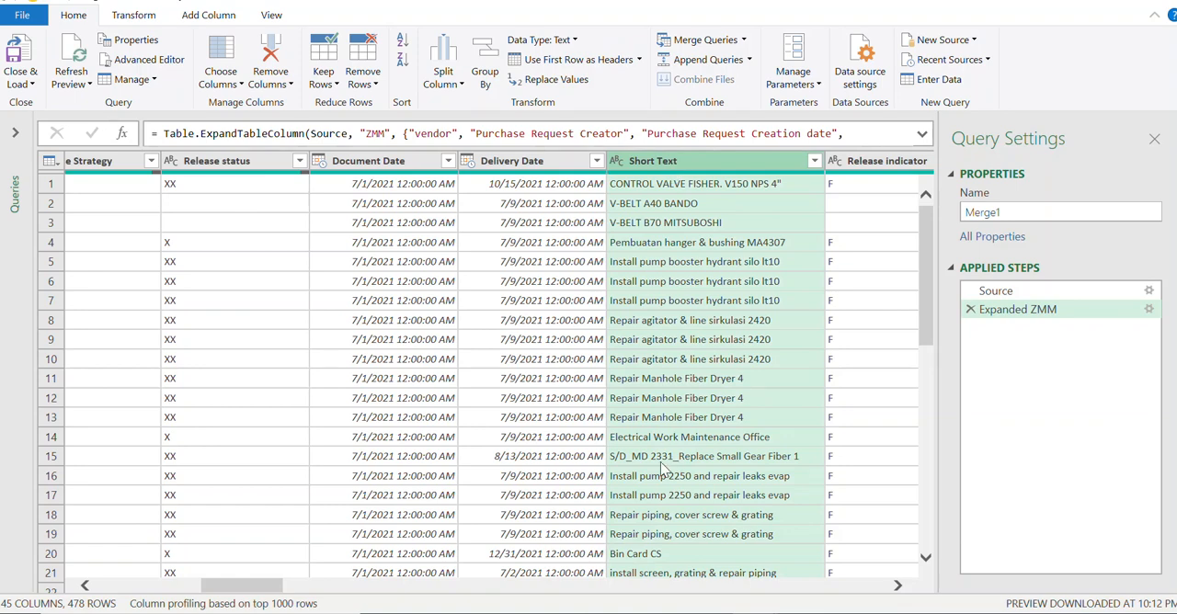
Step: Remove duplicate rows from the merge based on the combined Purchasing Document, Item and Short Text columns
drag(265, 586, 227, 593)
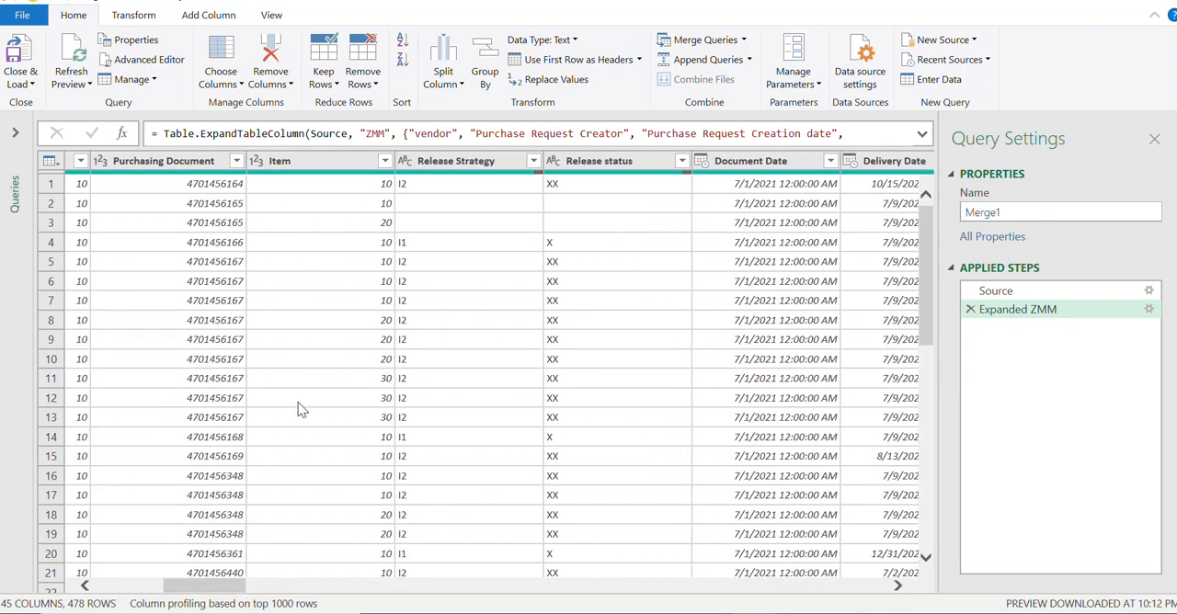
click(195, 170)
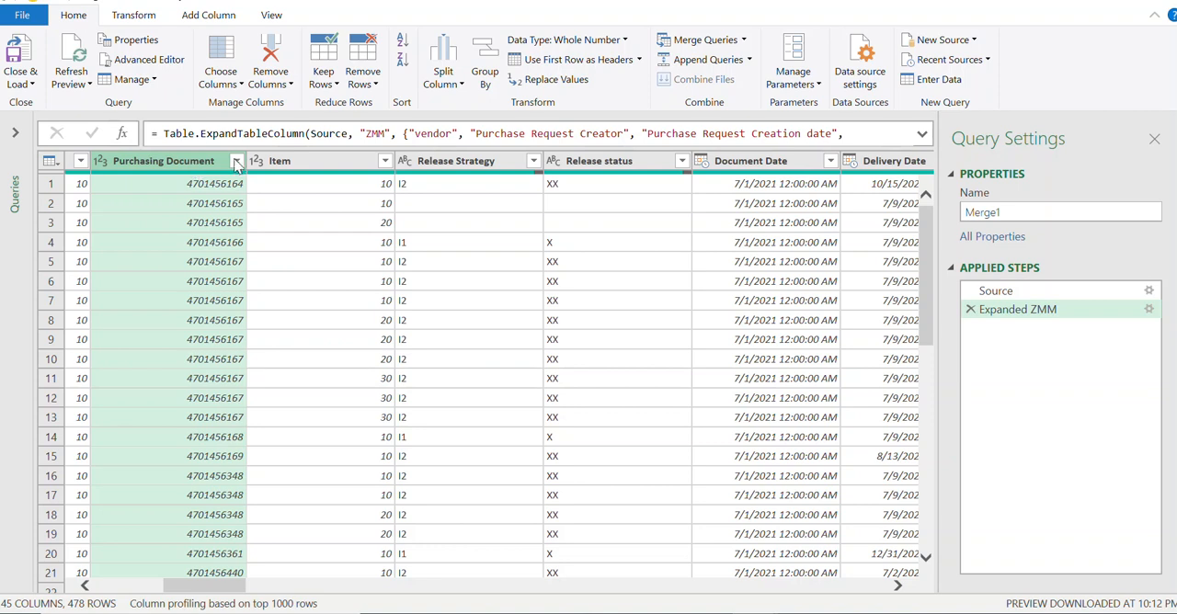
ctrl+click(302, 161)
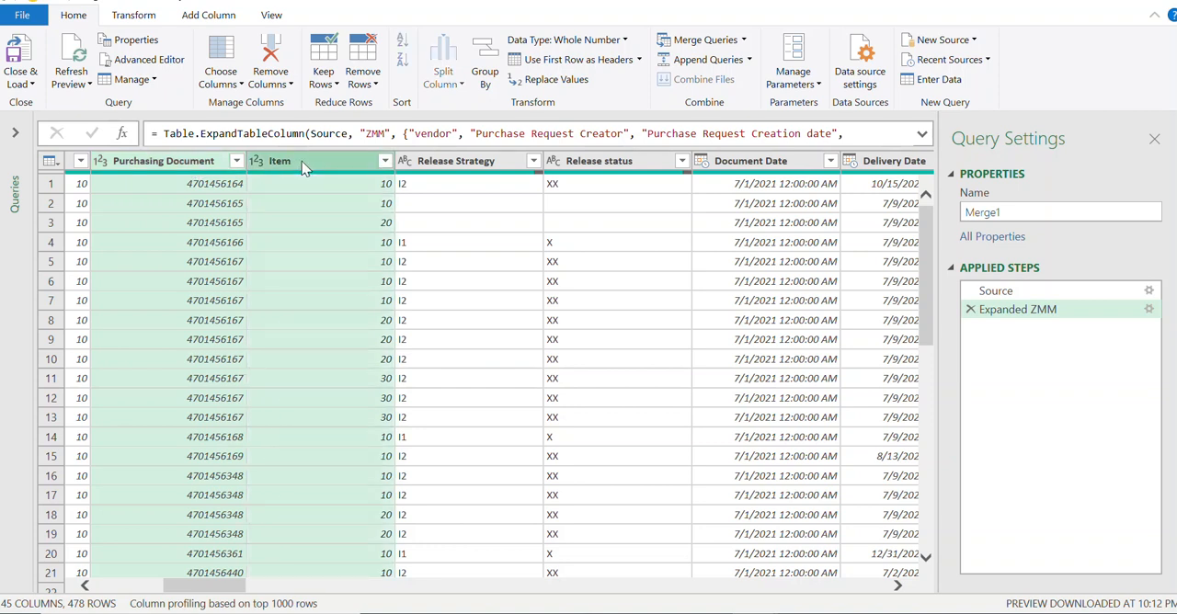
click(899, 586)
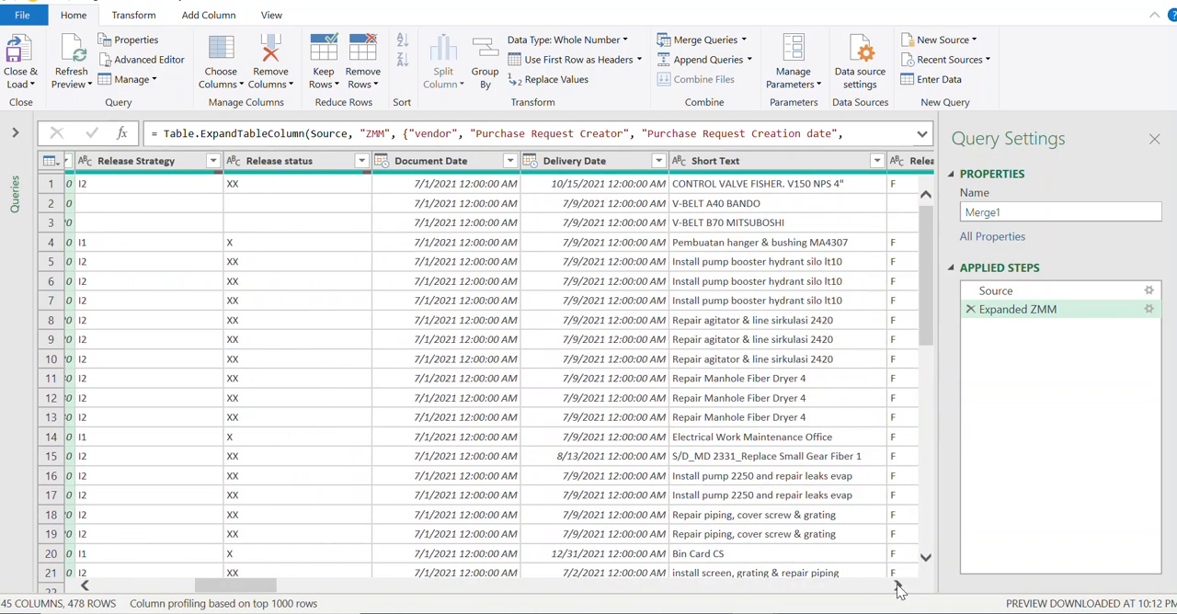
click(898, 585)
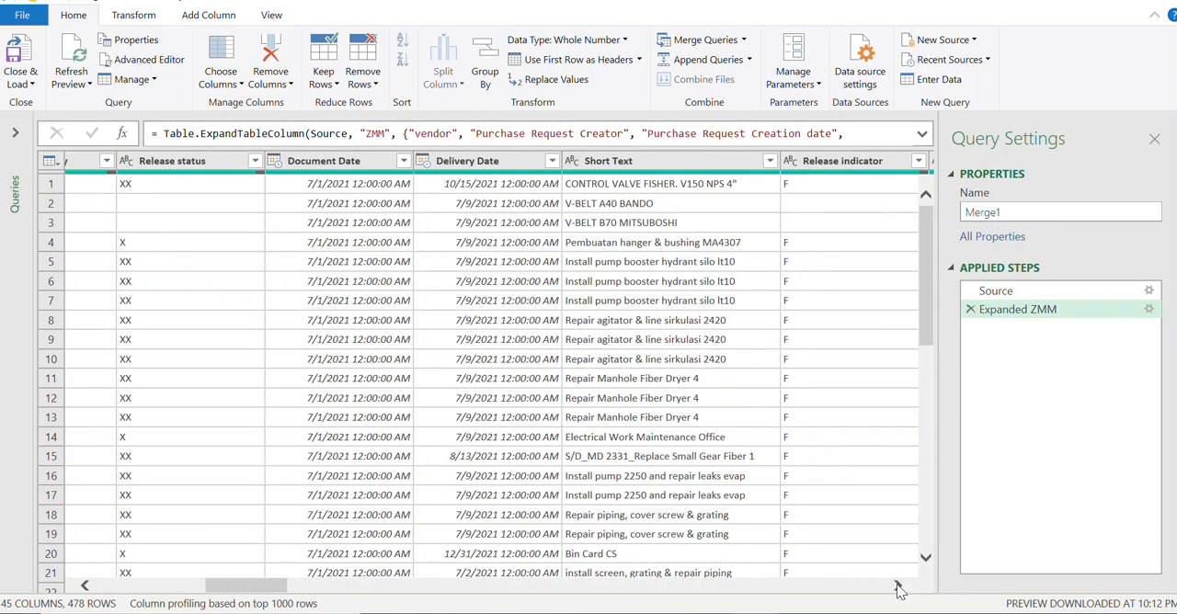
click(681, 162)
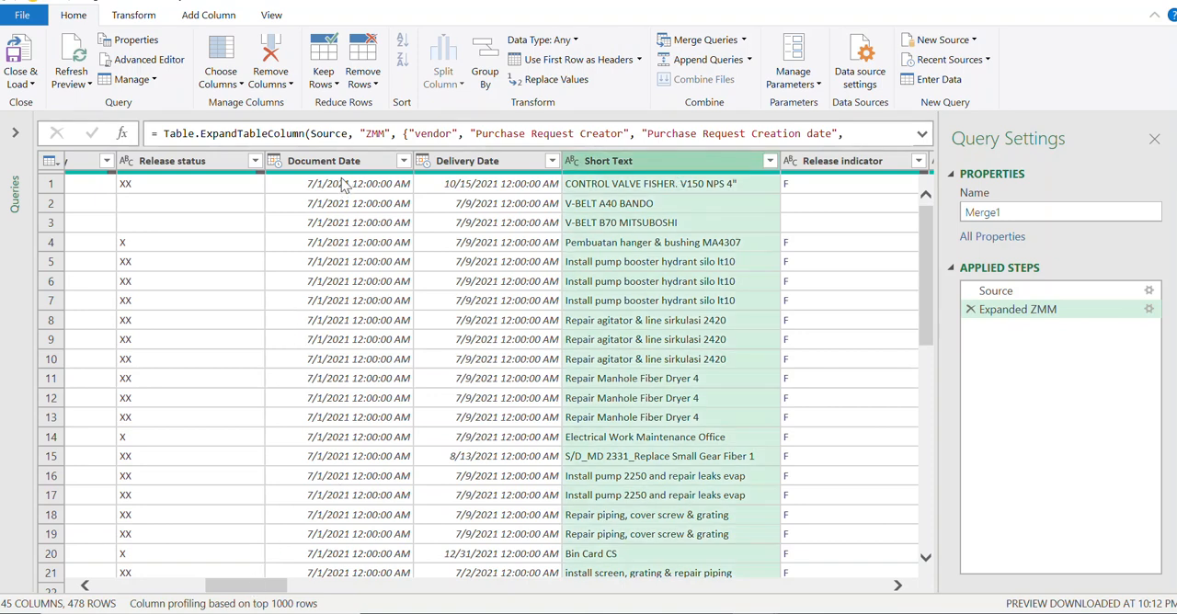
click(369, 85)
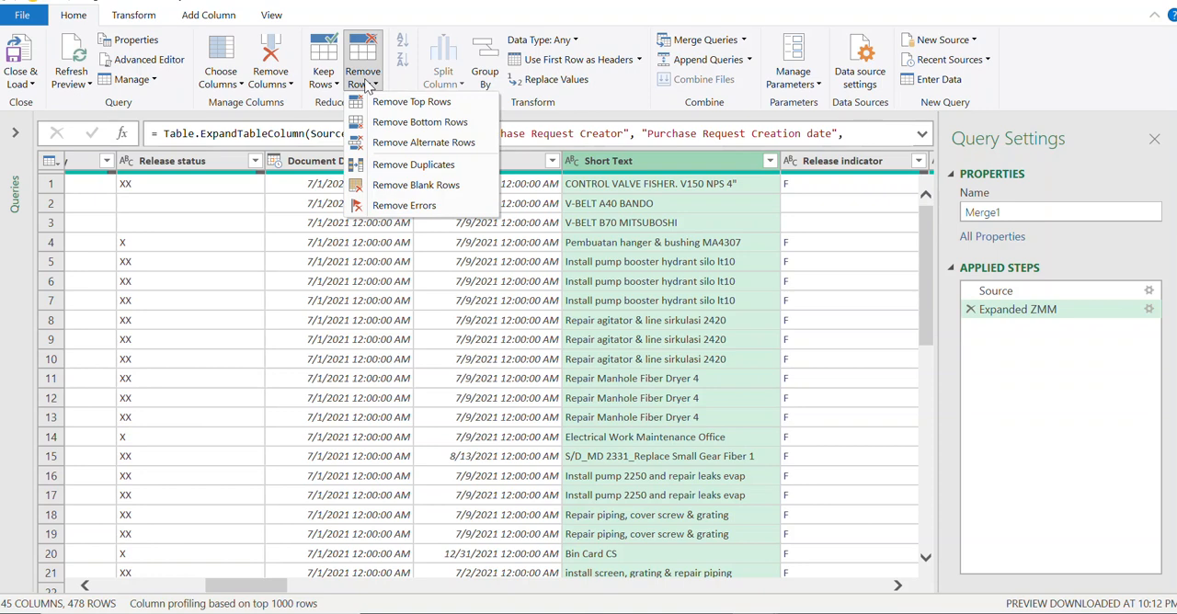
click(398, 166)
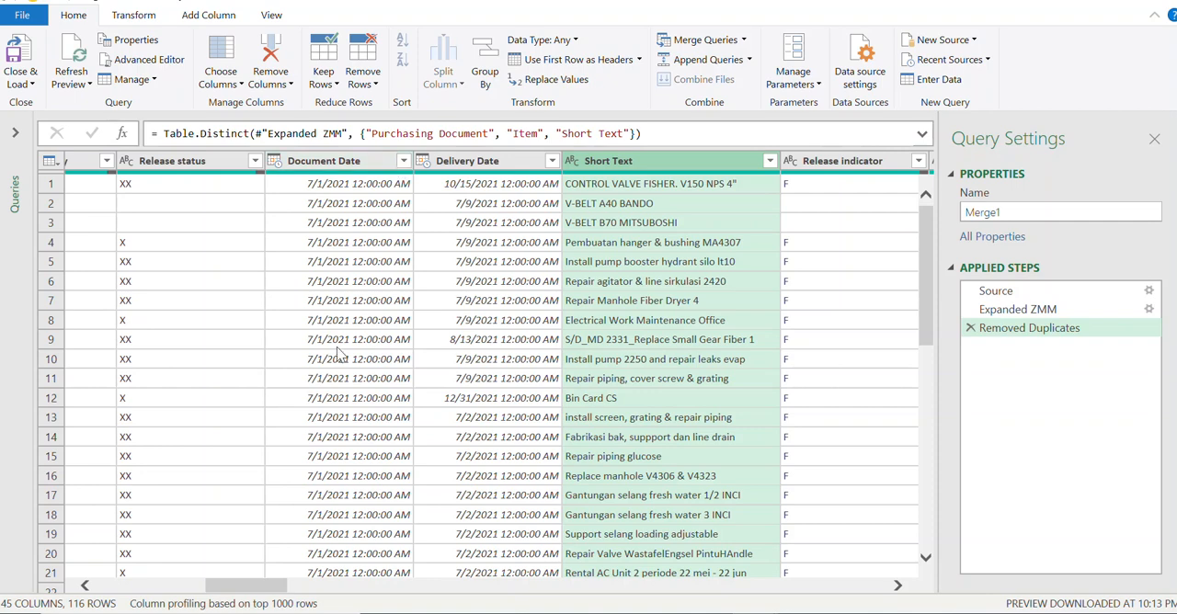
Step: Close the query editor and load the deduplicated Merge1 query as a table on a new worksheet
drag(259, 587, 147, 585)
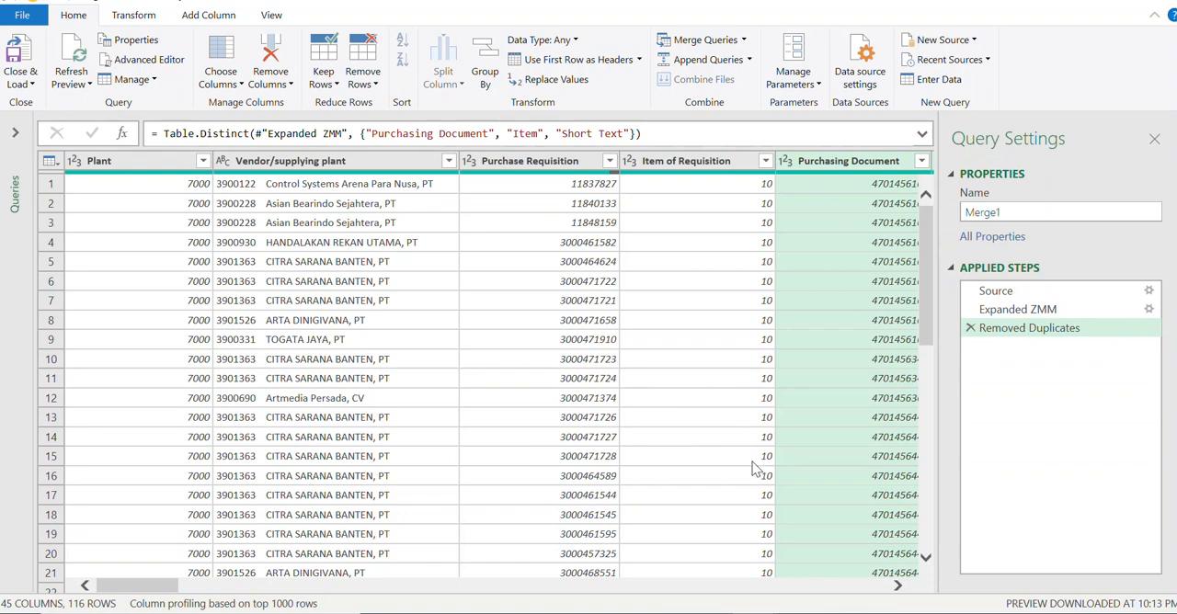
click(899, 586)
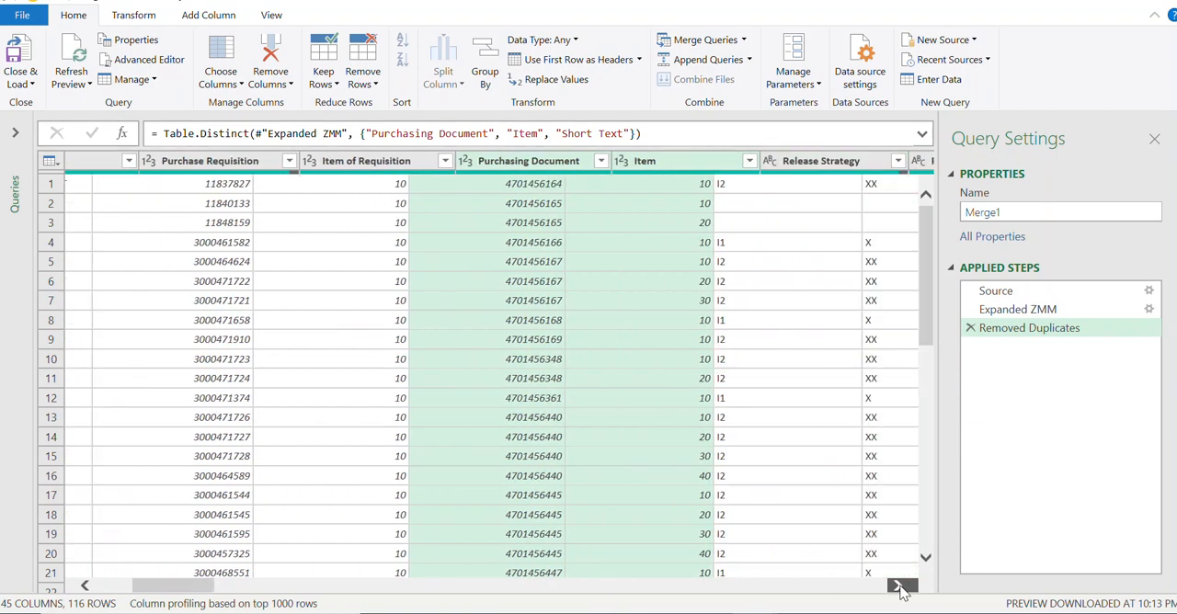
click(899, 587)
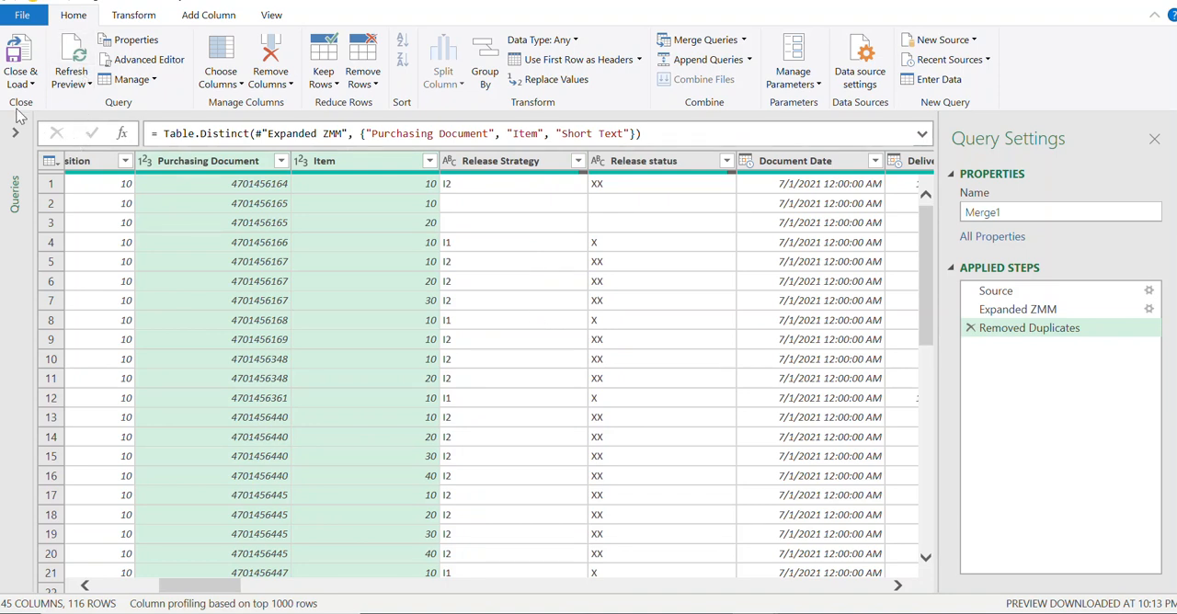
click(19, 84)
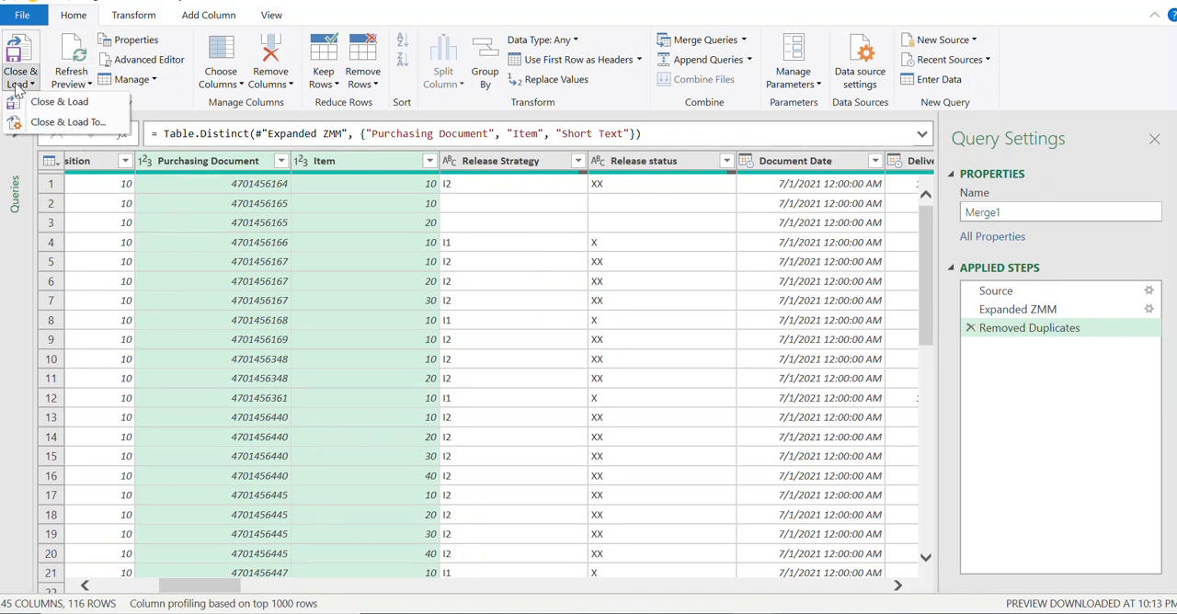
click(41, 106)
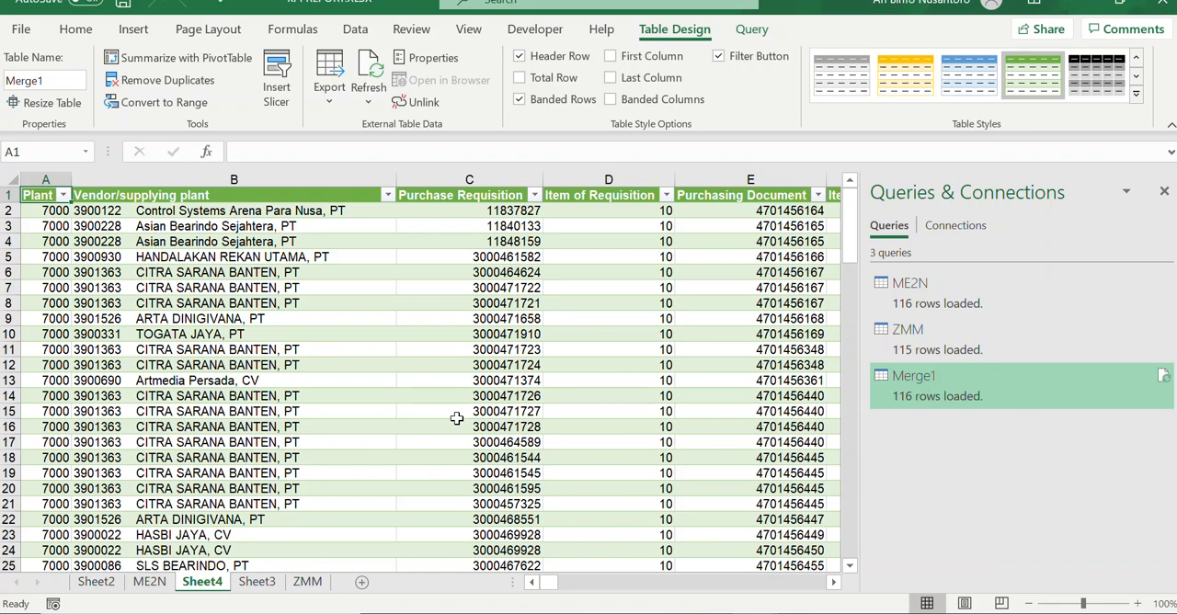
click(547, 426)
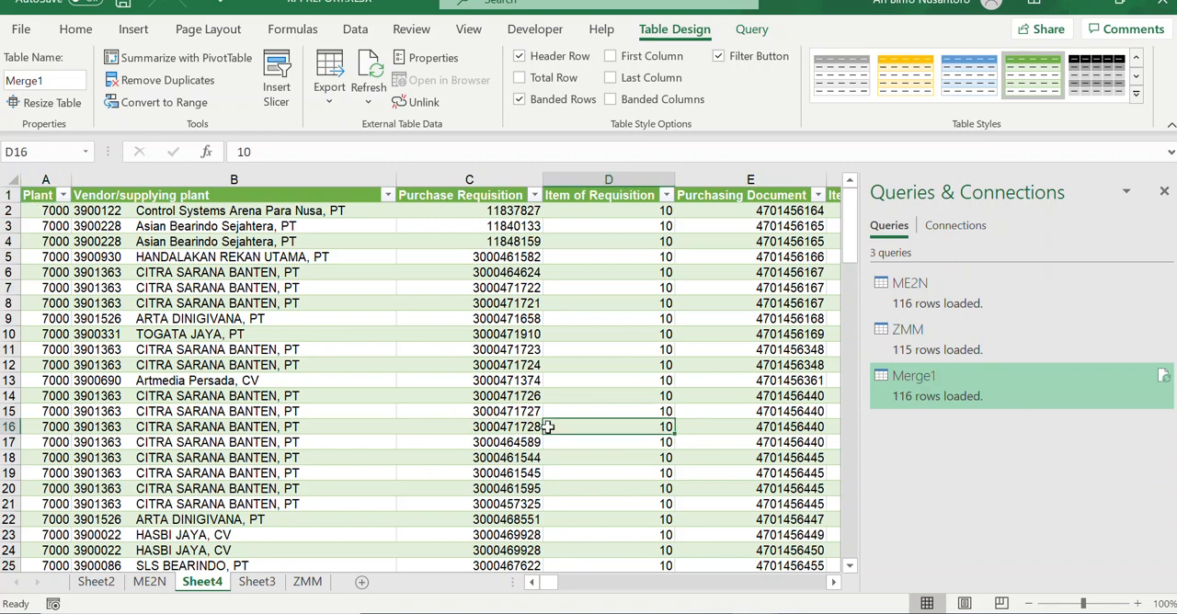
text(``)
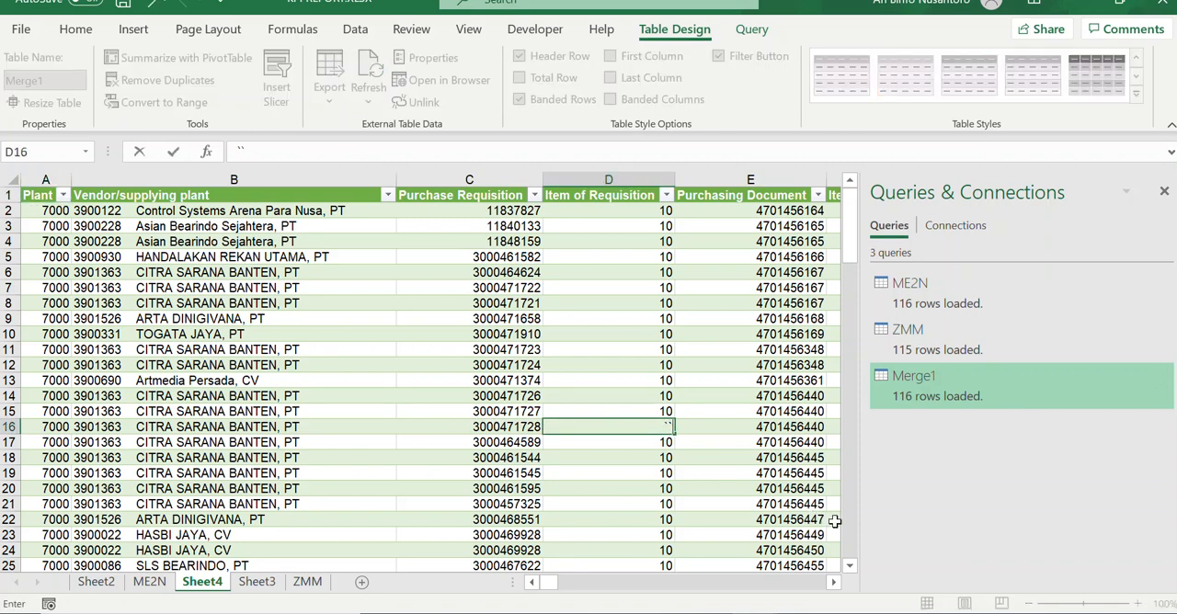
key(Escape)
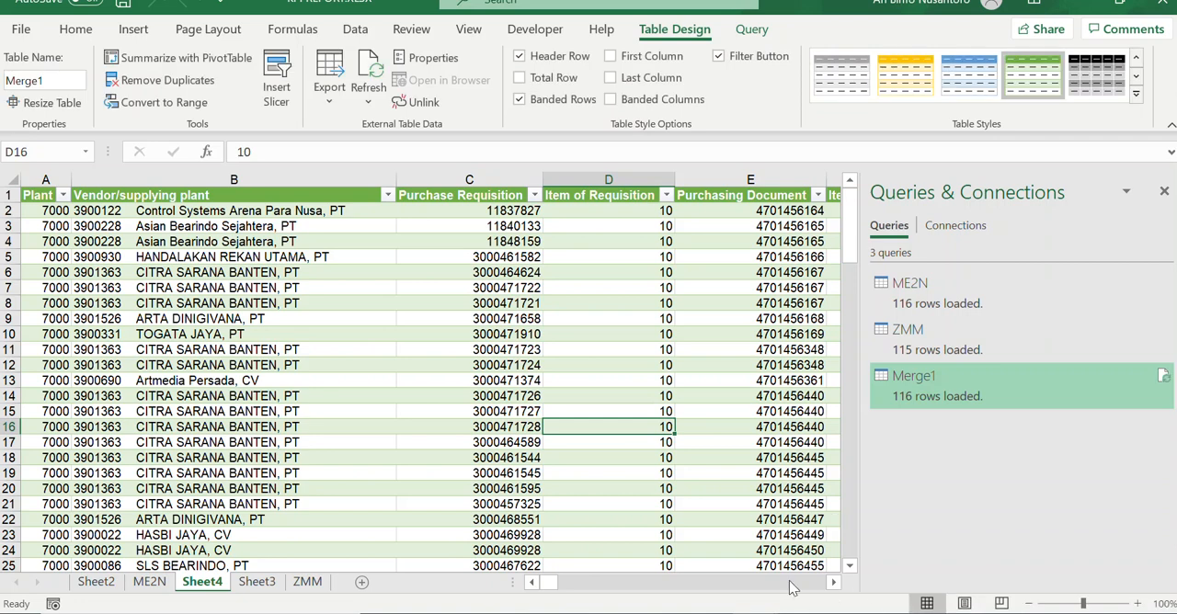